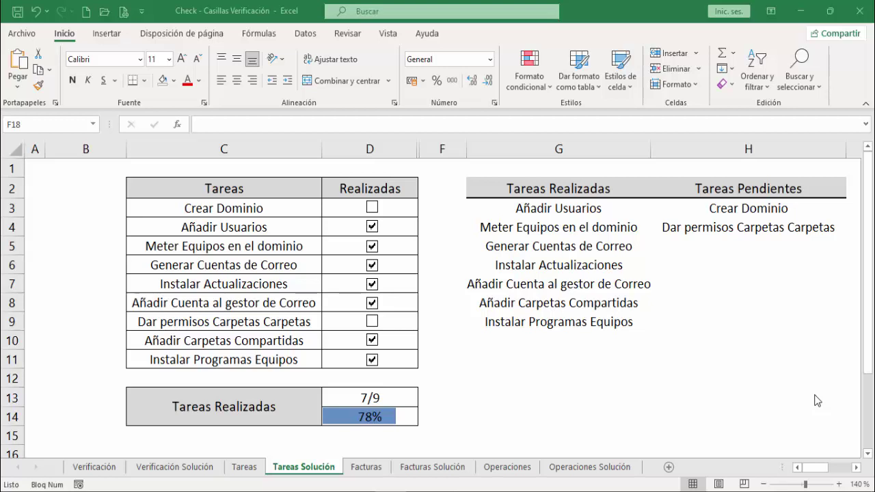
# On the Tareas Solución sheet, mark Dar permisos Carpetas Carpetas as done and unmark Añadir Usuarios, Generar Cuentas de Correo and Instalar Actualizaciones.
pyautogui.click(369, 327)
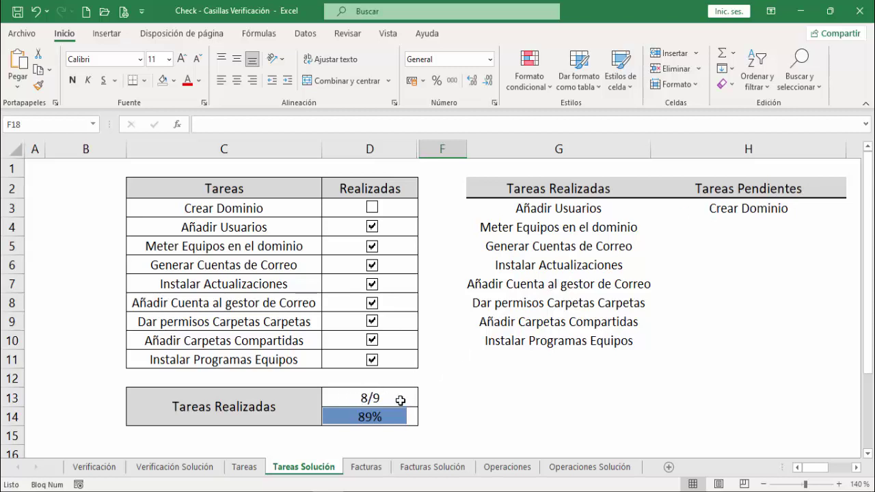
pyautogui.click(372, 208)
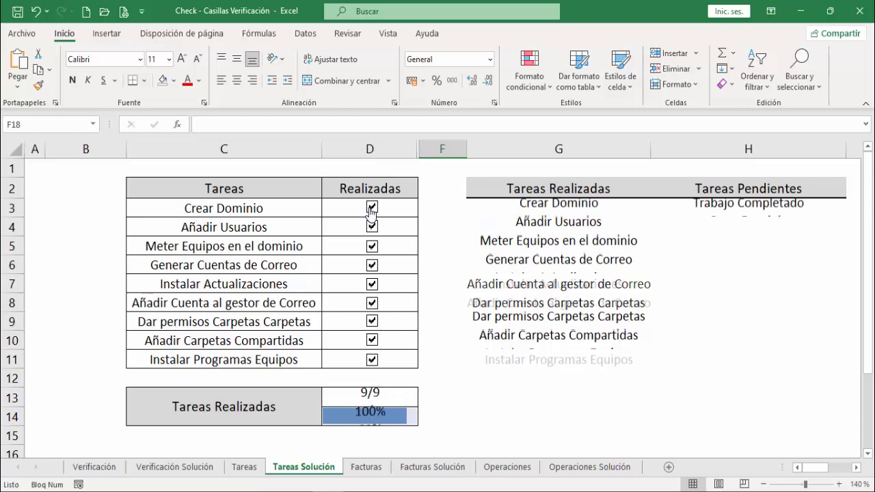
pyautogui.click(371, 209)
pyautogui.click(371, 227)
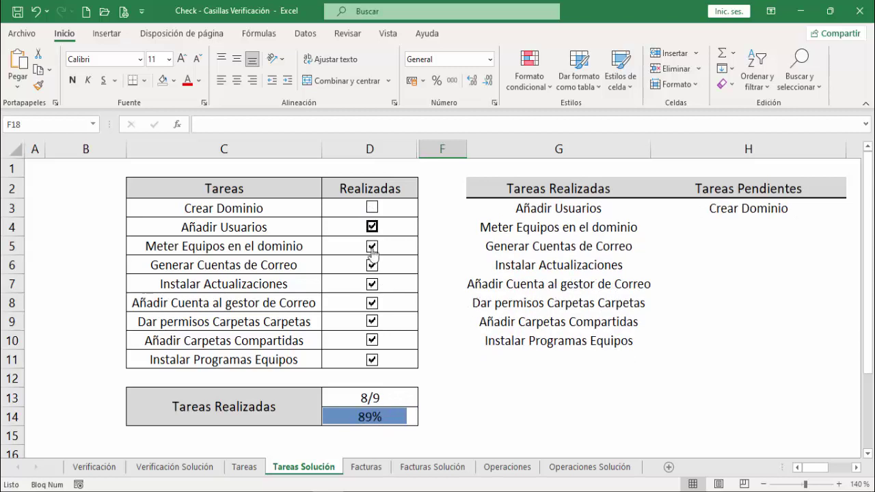
pyautogui.click(371, 266)
pyautogui.click(372, 284)
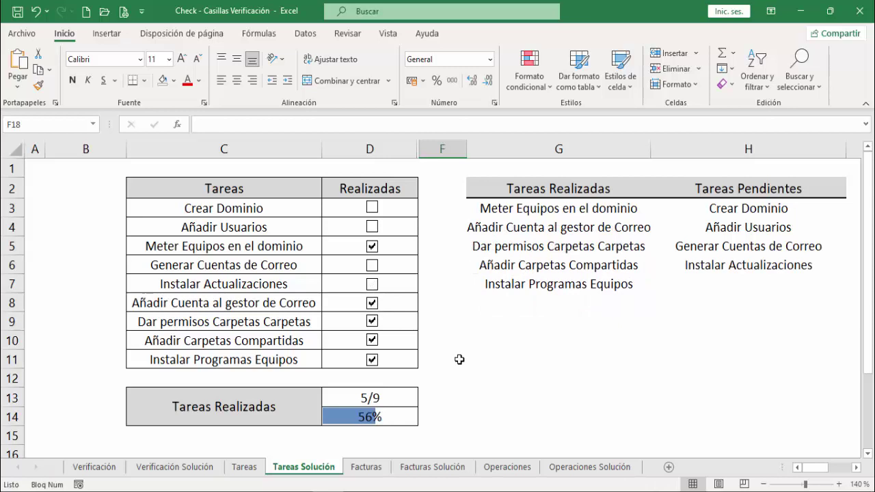
# Go to the Tareas sheet and enable the Programador ribbon tab in the ribbon customization options.
pyautogui.click(245, 468)
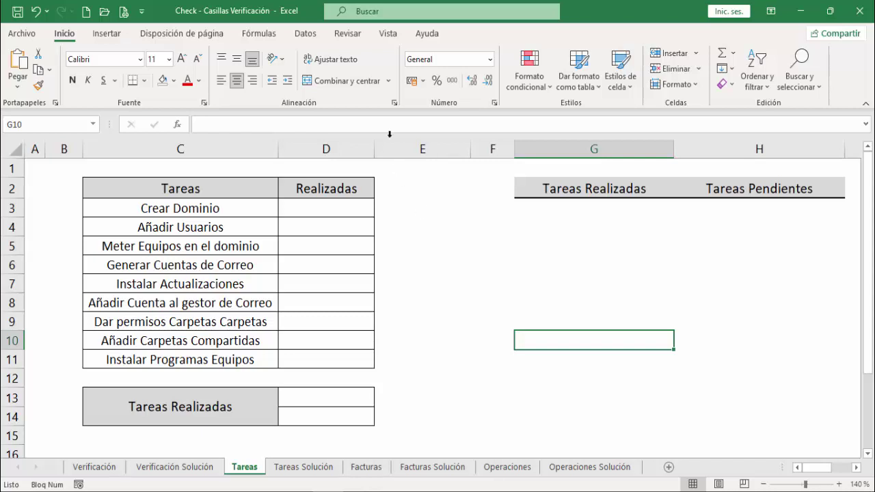
pyautogui.rightClick(385, 55)
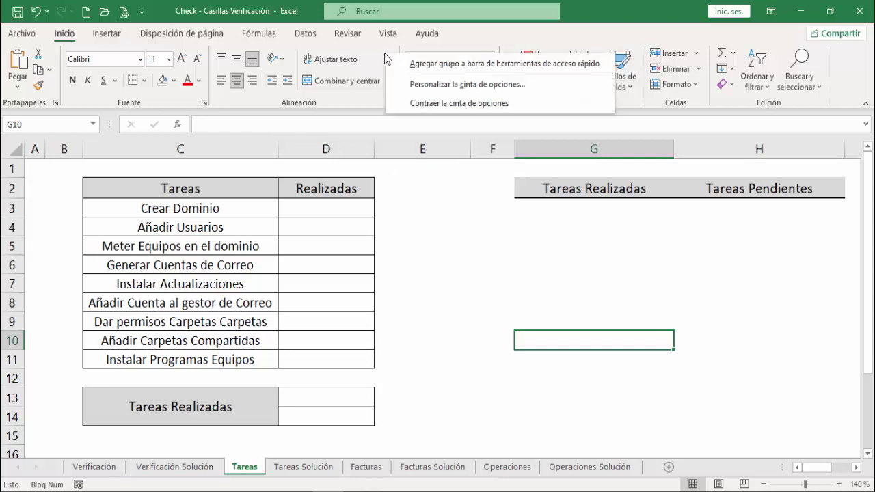
pyautogui.click(439, 87)
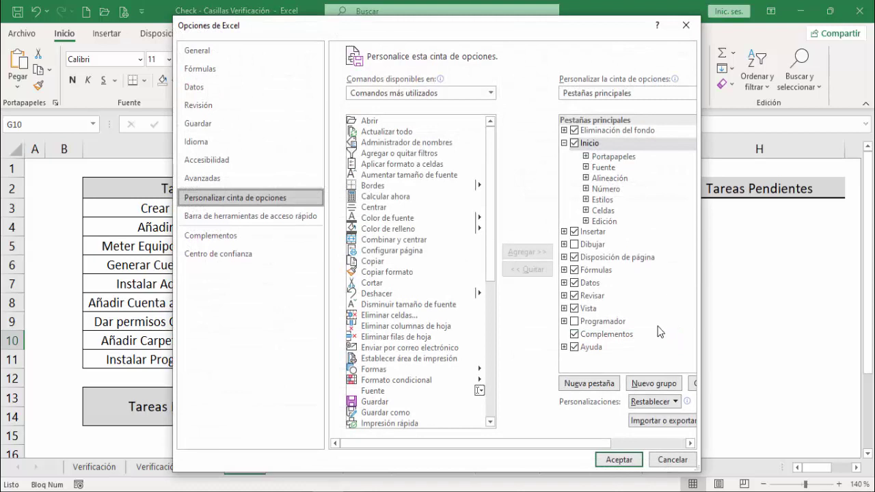
pyautogui.click(574, 322)
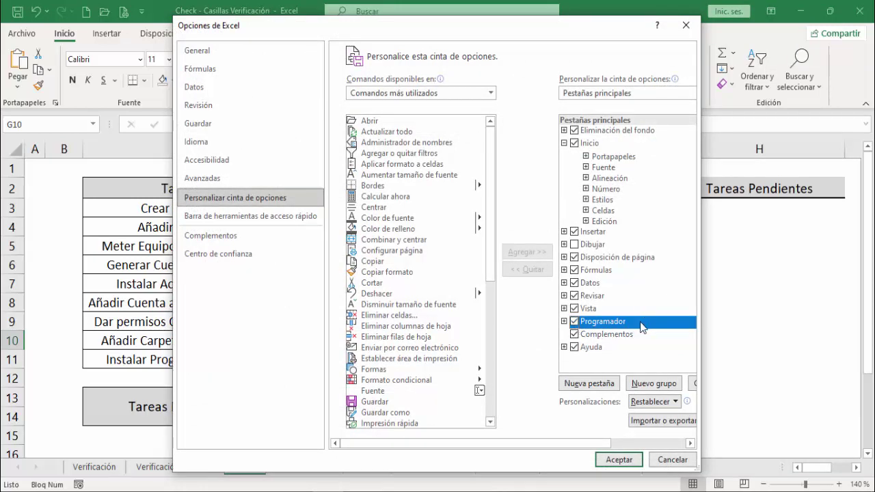
pyautogui.click(618, 460)
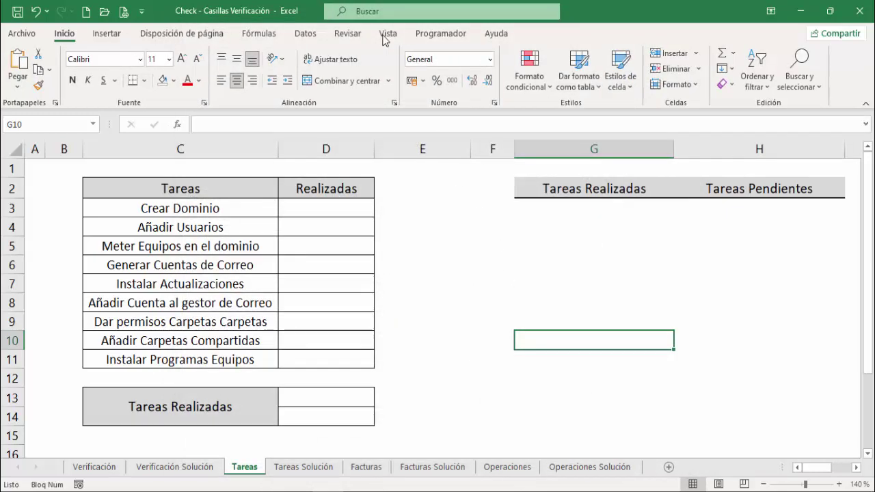
# Insert a form-control check box in cell D3 beside the task Crear Dominio.
pyautogui.click(431, 35)
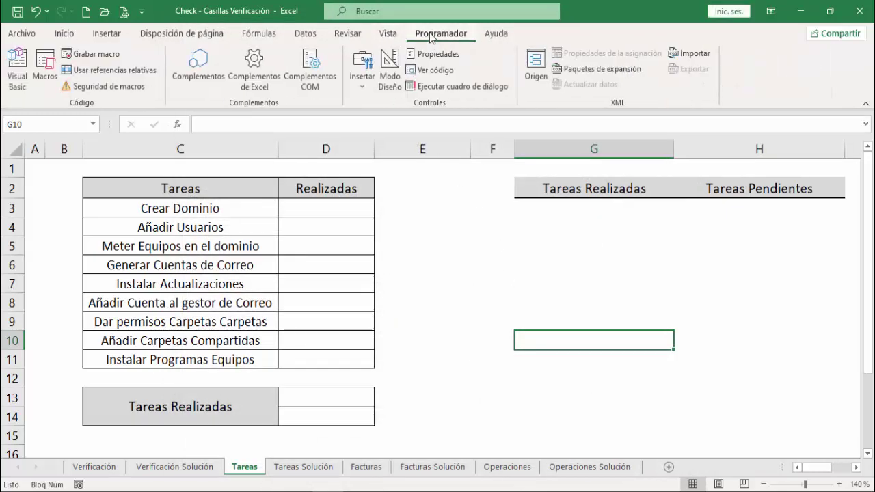
pyautogui.click(362, 82)
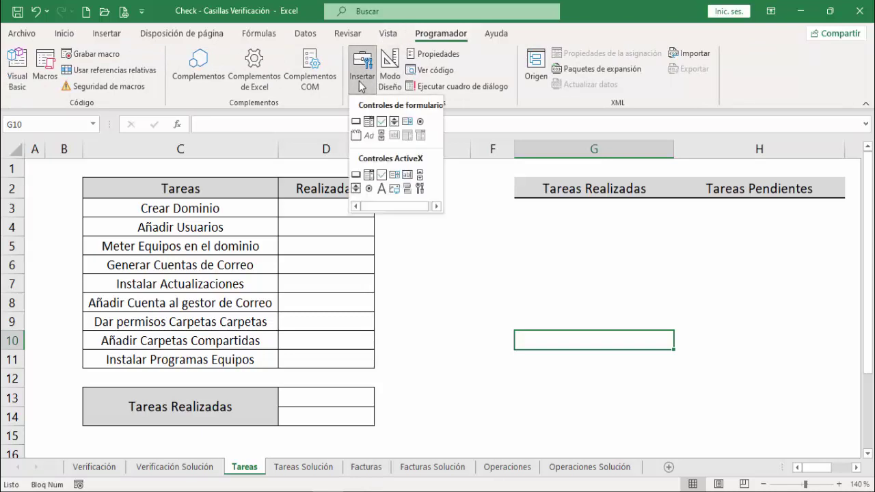
pyautogui.click(381, 122)
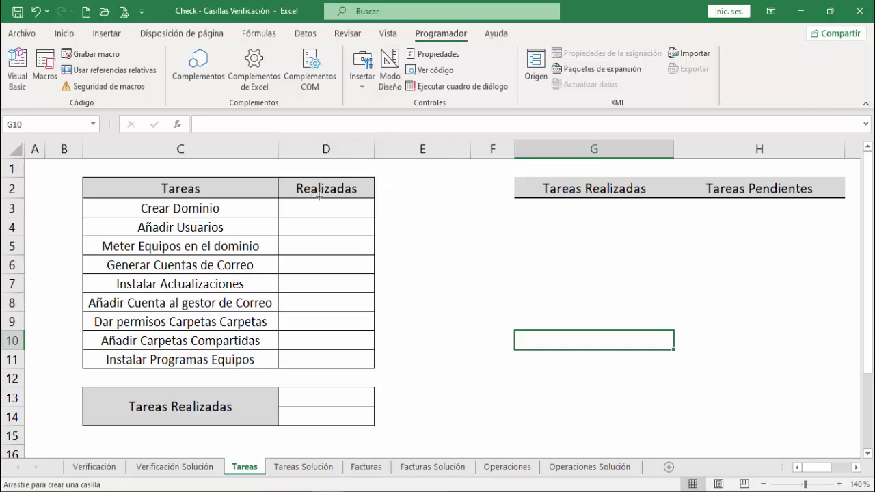
pyautogui.moveTo(319, 200); pyautogui.dragTo(348, 221)
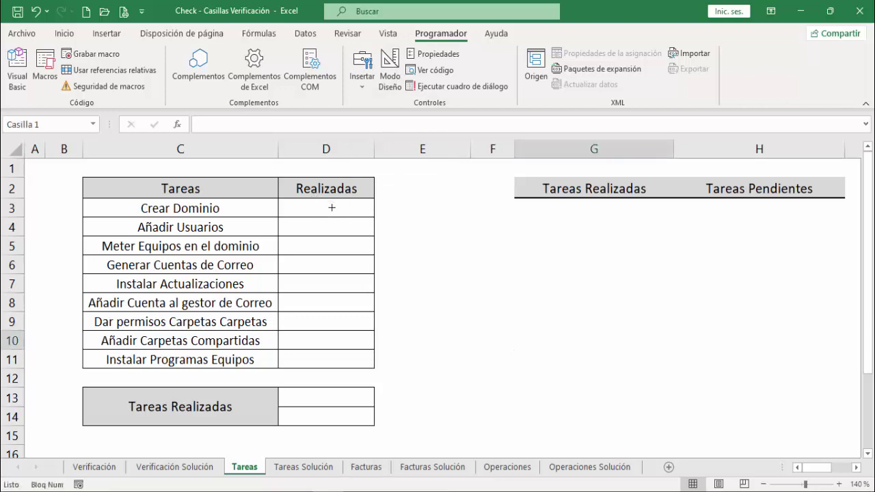
# Nudge the new check box slightly up and left so its square is centred in cell D3.
pyautogui.press('Up')
pyautogui.press('Up')
pyautogui.press('Up')
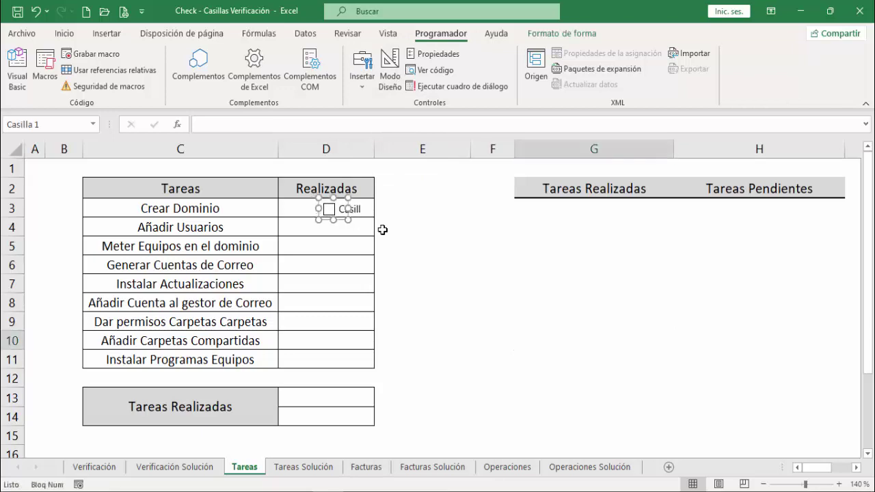
pyautogui.press('Left')
pyautogui.press('Left')
pyautogui.press('Left')
pyautogui.press('Left')
pyautogui.press('Left')
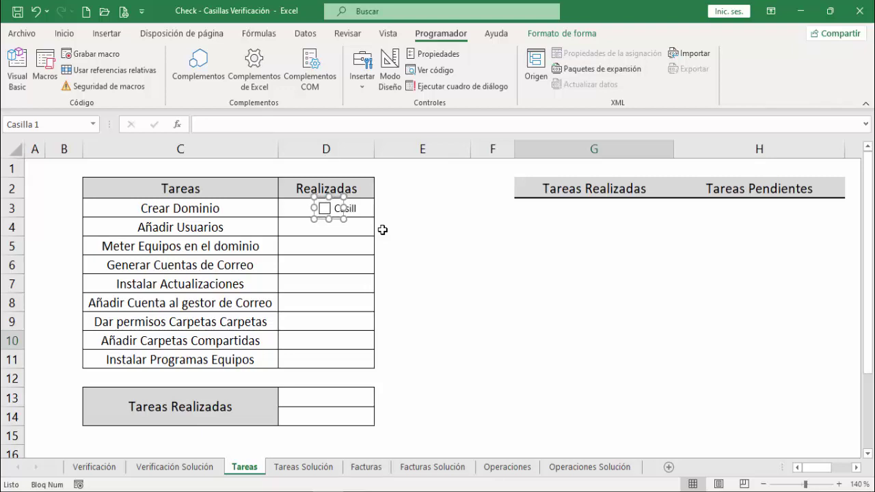
# Remove the label text from the check box in cell D3, leaving only its square.
pyautogui.click(339, 209)
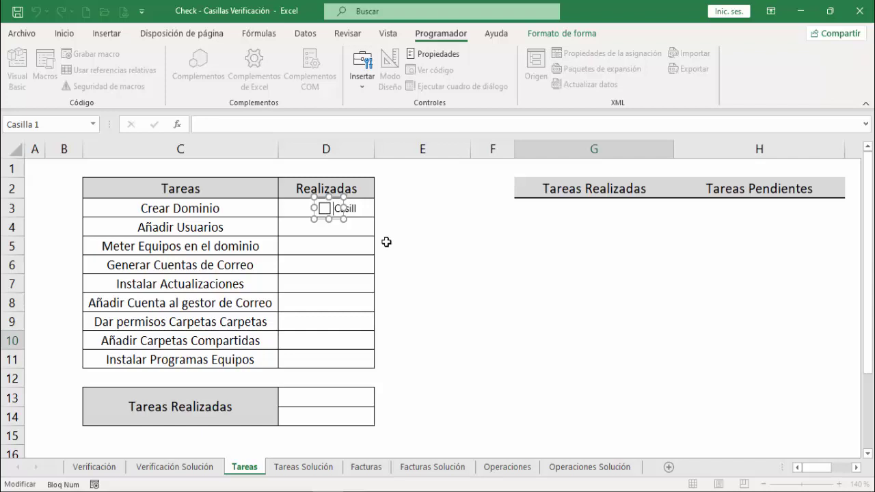
pyautogui.press('BackSpace')
pyautogui.press('BackSpace')
pyautogui.click(446, 251)
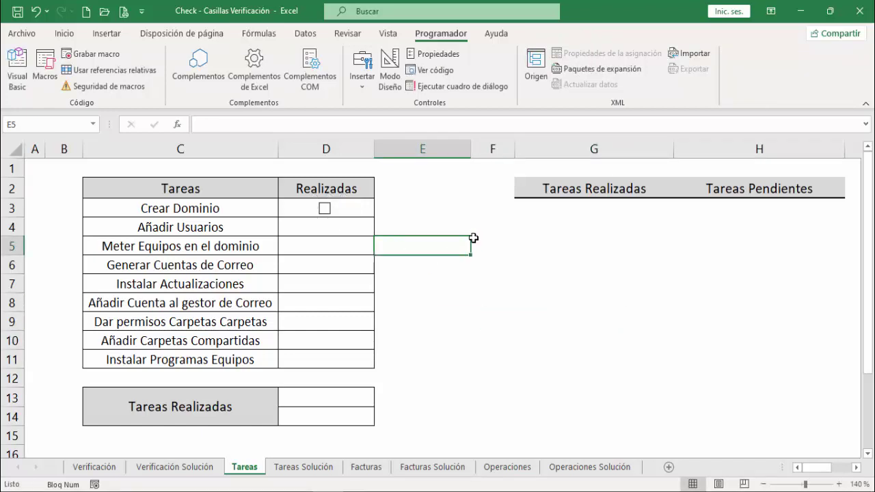
# Copy the check box in cell D3 and paste a duplicate into the Añadir Usuarios row.
pyautogui.rightClick(322, 206)
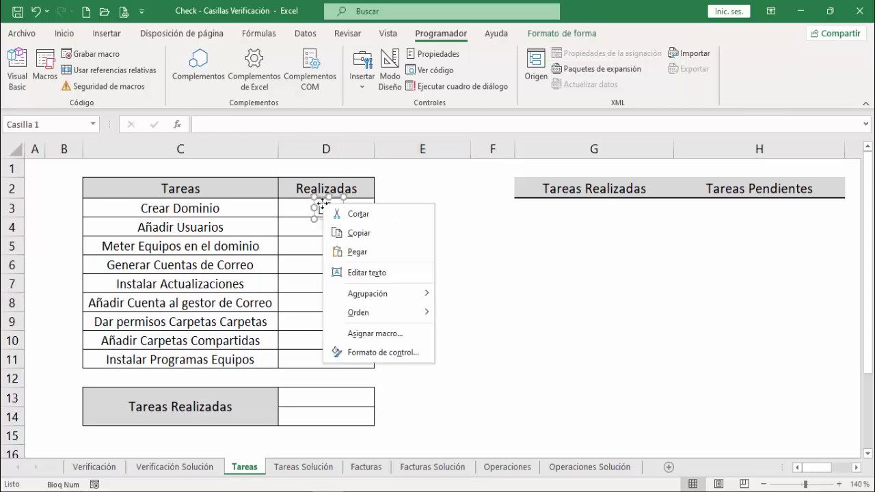
pyautogui.click(357, 234)
pyautogui.click(417, 206)
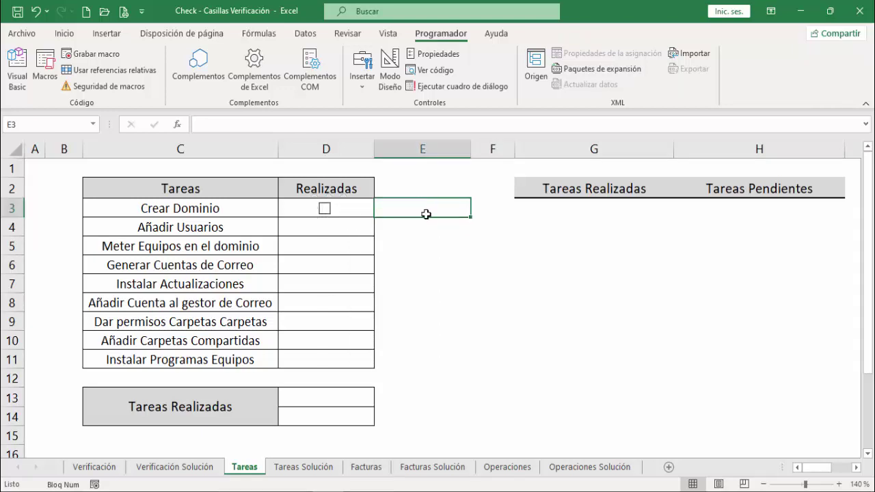
pyautogui.press('Left')
pyautogui.hotkey('ctrl', 'v')
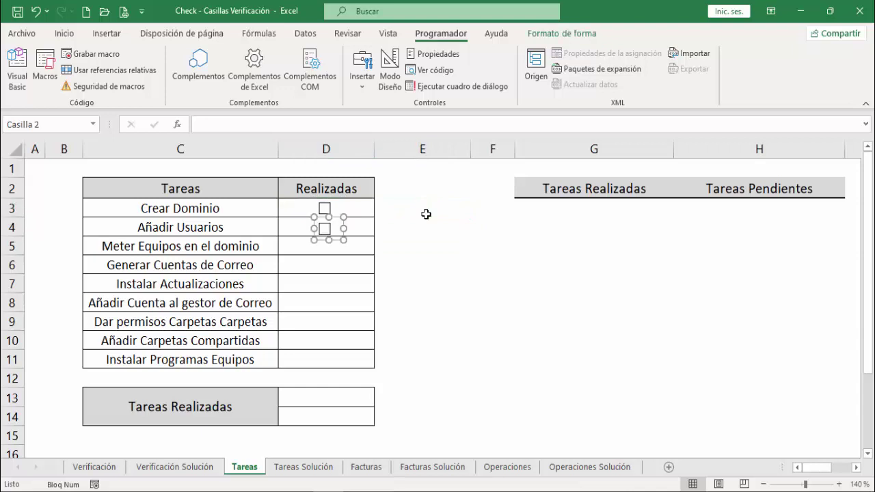
# Nudge the check box beside Añadir Usuarios slightly up to align it within cell D4.
pyautogui.click(429, 245)
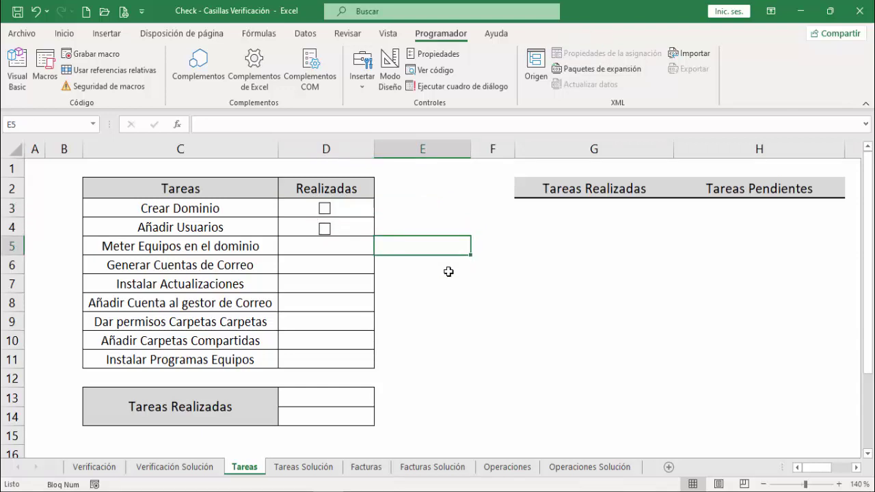
pyautogui.rightClick(332, 231)
pyautogui.press('Escape')
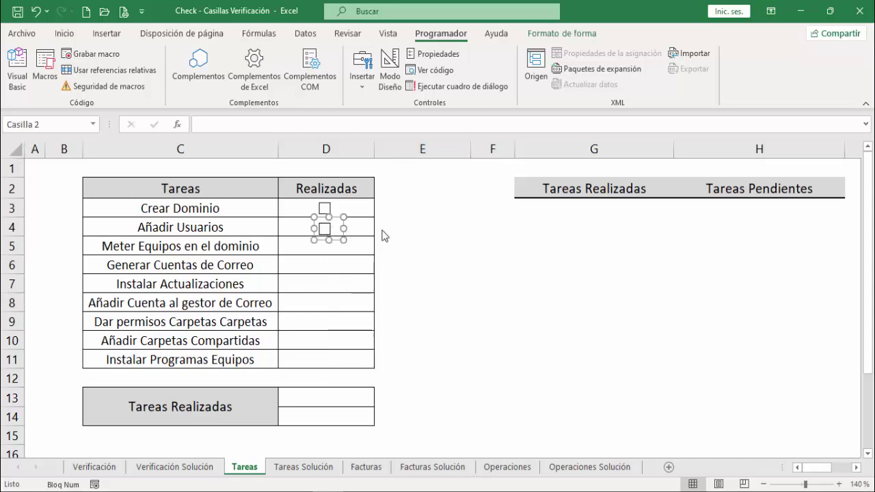
pyautogui.press('Up')
pyautogui.press('Up')
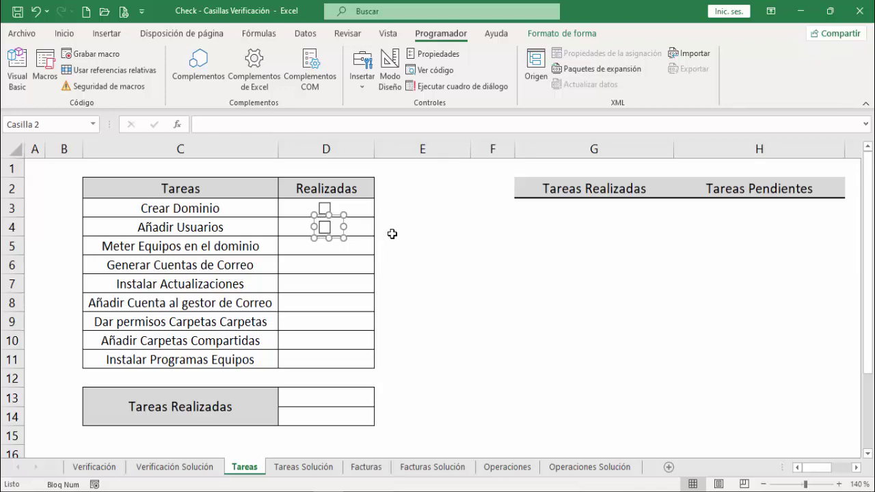
pyautogui.click(438, 262)
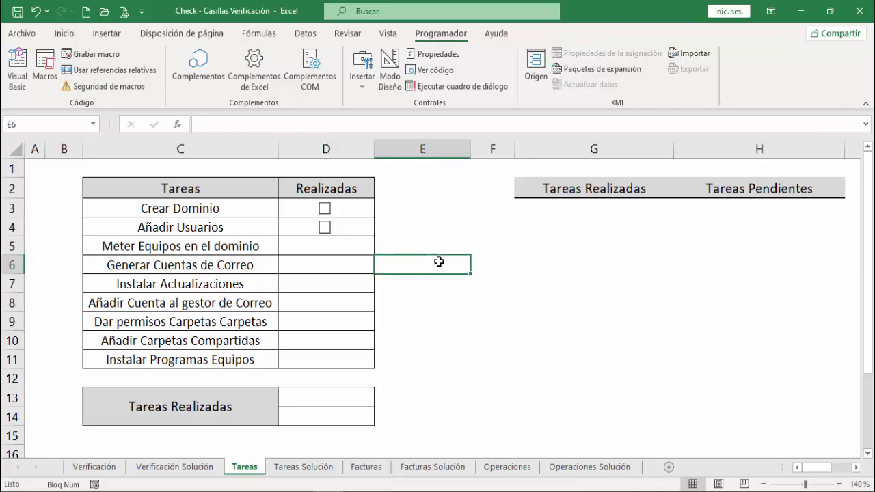
# Copy the check box in D4 and paste duplicates into cells D5 to D8, one per task.
pyautogui.keyDown('ctrl'); pyautogui.click(324, 233); pyautogui.keyUp('ctrl')
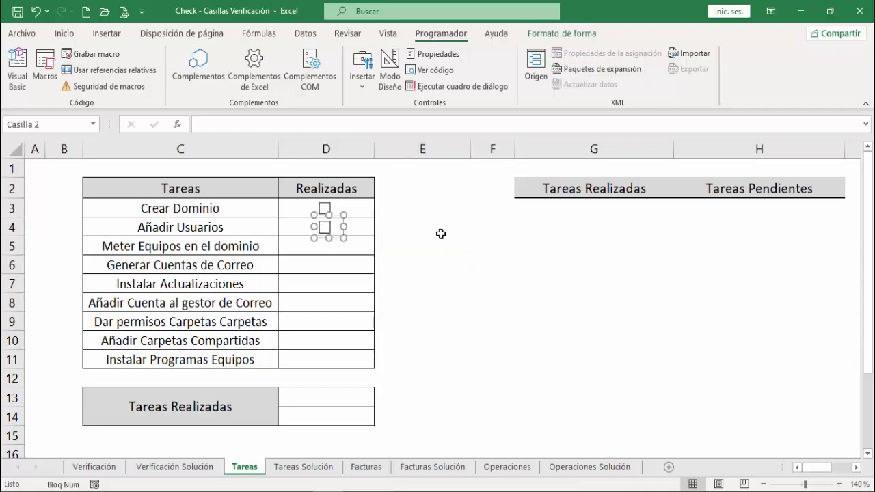
pyautogui.click(441, 234)
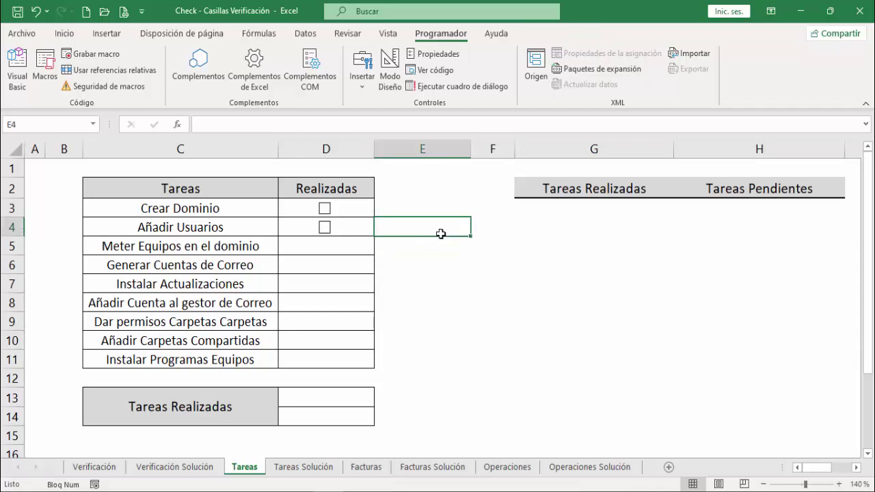
pyautogui.press('Left')
pyautogui.hotkey('ctrl', 'v')
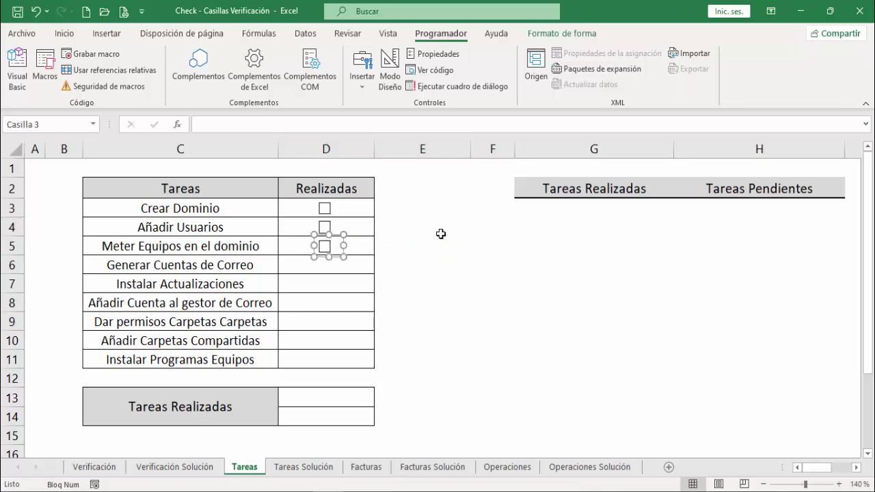
pyautogui.click(435, 247)
pyautogui.press('Left')
pyautogui.hotkey('ctrl', 'v')
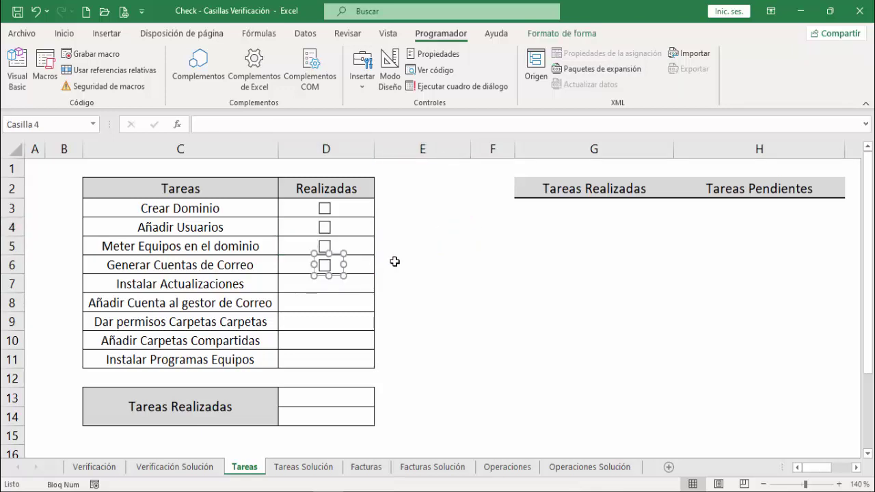
pyautogui.click(394, 262)
pyautogui.press('Left')
pyautogui.hotkey('ctrl', 'v')
pyautogui.click(395, 283)
pyautogui.press('Left')
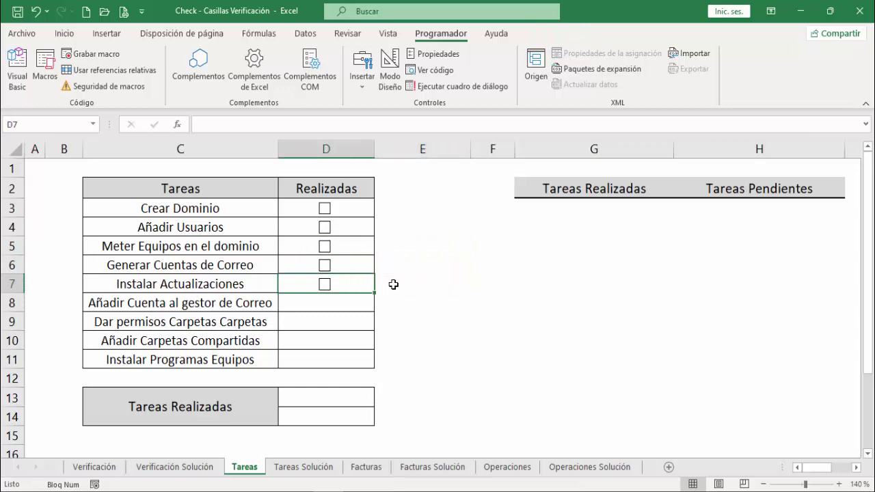
pyautogui.hotkey('ctrl', 'v')
# Paste further copies of the check box into cells D9 to D11 for the remaining tasks.
pyautogui.click(395, 283)
pyautogui.press('Down')
pyautogui.press('Left')
pyautogui.hotkey('ctrl', 'v')
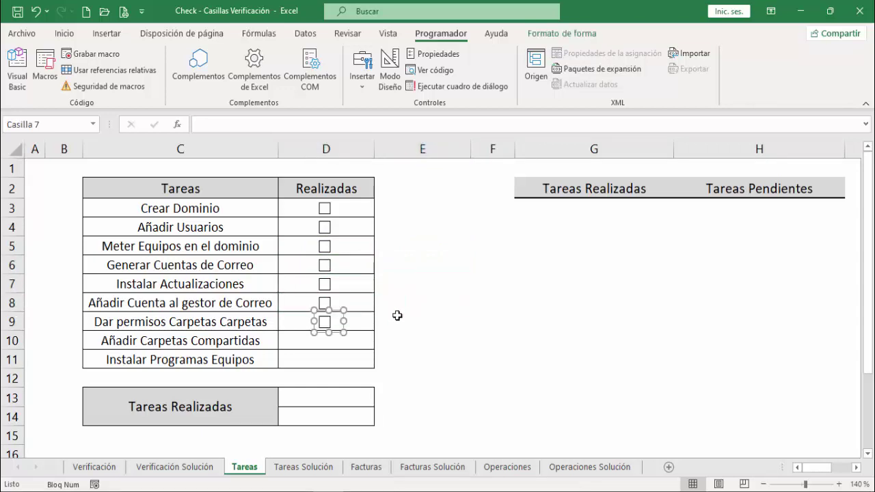
pyautogui.click(397, 315)
pyautogui.press('Left')
pyautogui.hotkey('ctrl', 'v')
pyautogui.click(404, 339)
pyautogui.press('Left')
pyautogui.hotkey('ctrl', 'v')
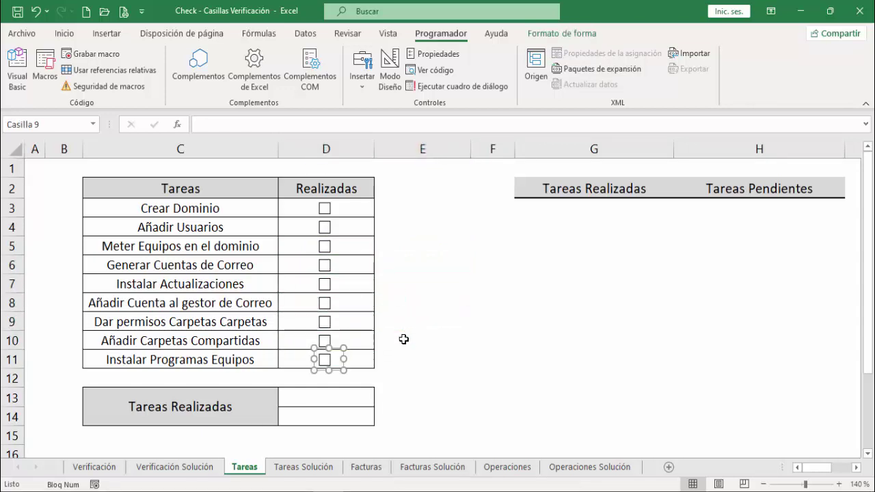
pyautogui.click(437, 291)
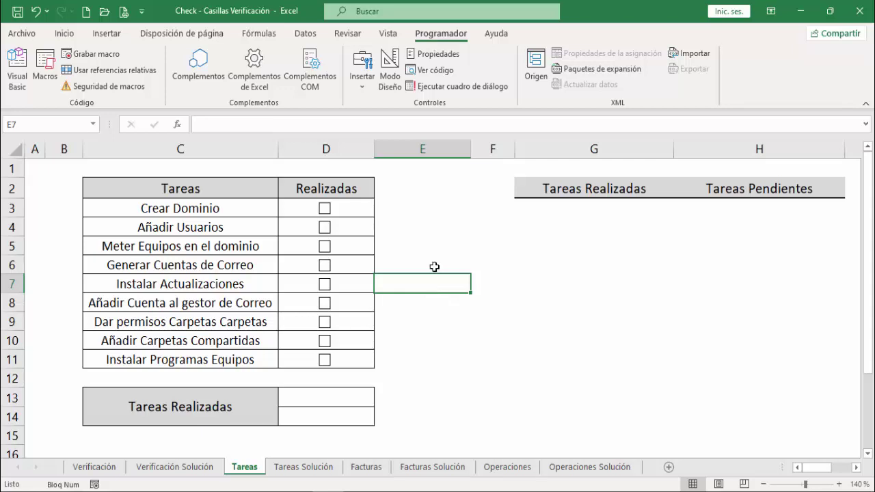
# Link the Crear Dominio check box in D3 to cell E3 with the reference =$E$3.
pyautogui.keyDown('ctrl'); pyautogui.click(329, 214); pyautogui.keyUp('ctrl')
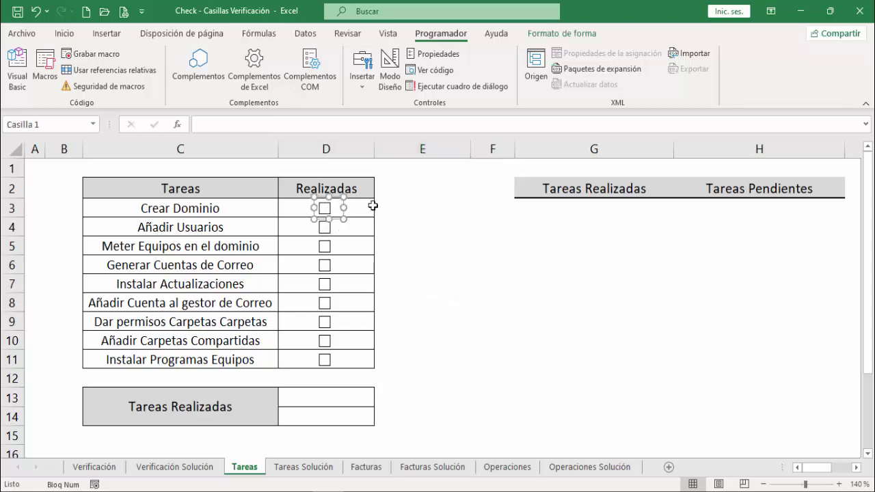
pyautogui.click(253, 126)
pyautogui.write('=')
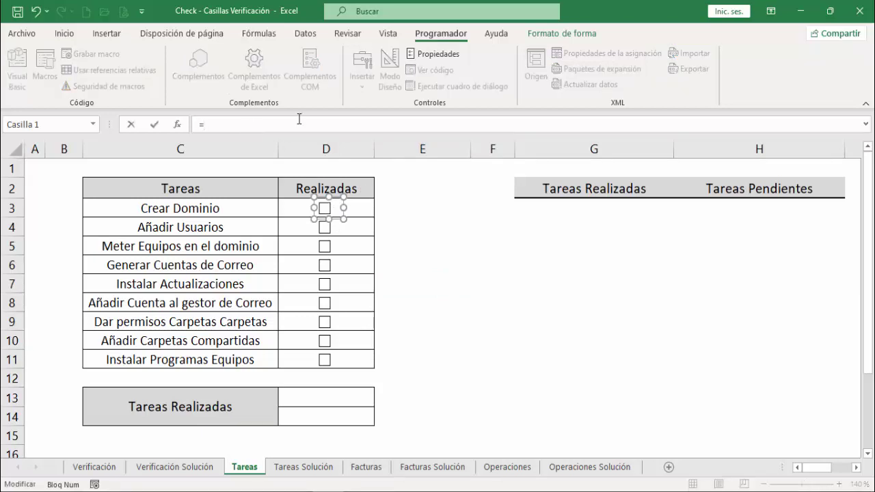
pyautogui.click(402, 204)
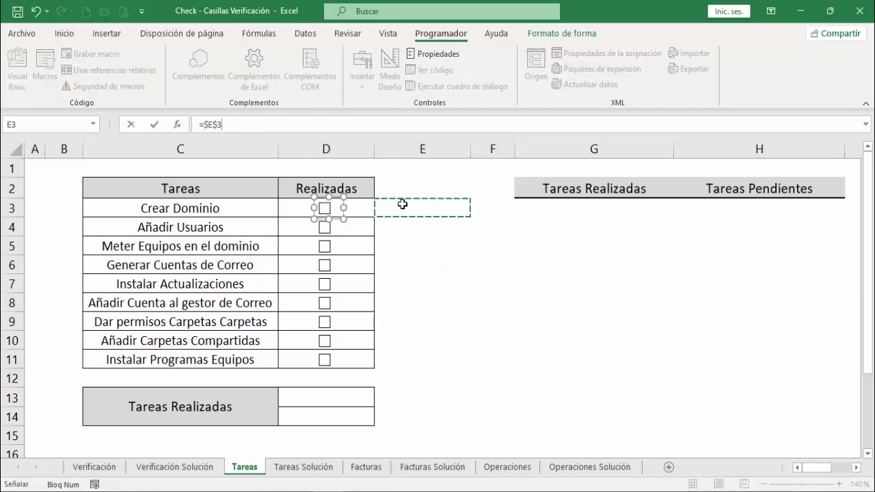
pyautogui.press('Return')
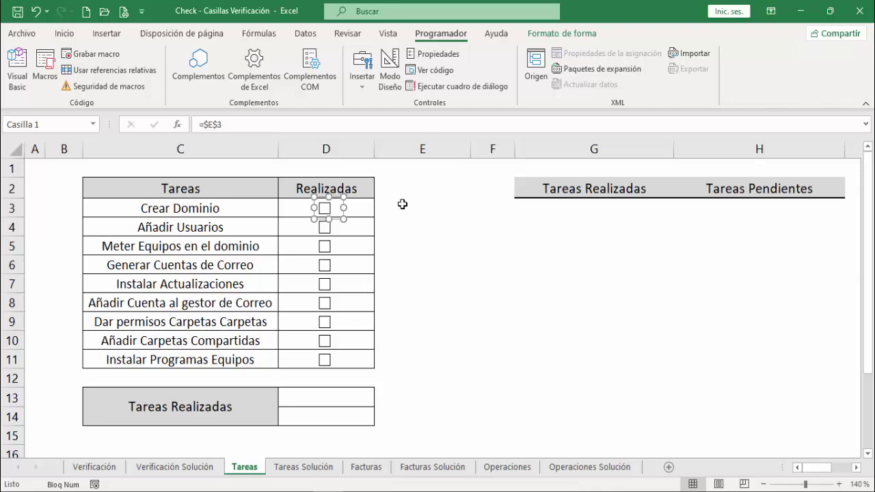
# Set the linked cell of the Añadir Usuarios check box to $E$4 in its control format settings.
pyautogui.rightClick(327, 235)
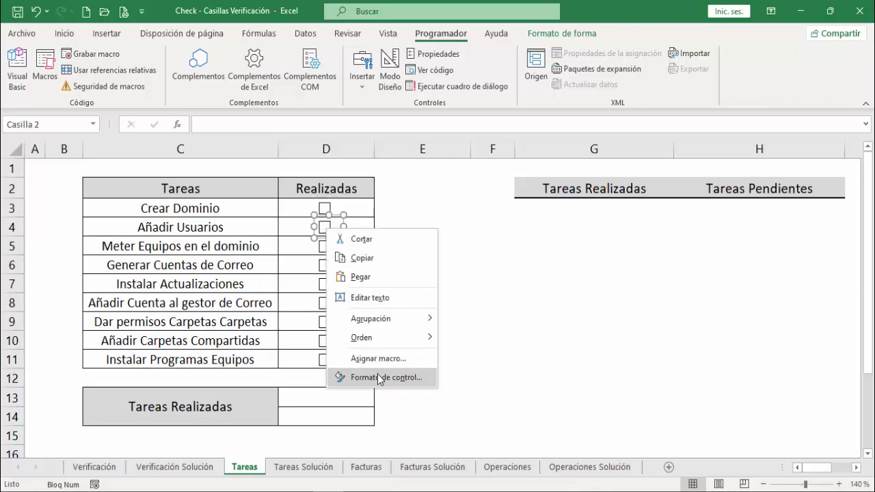
pyautogui.click(378, 375)
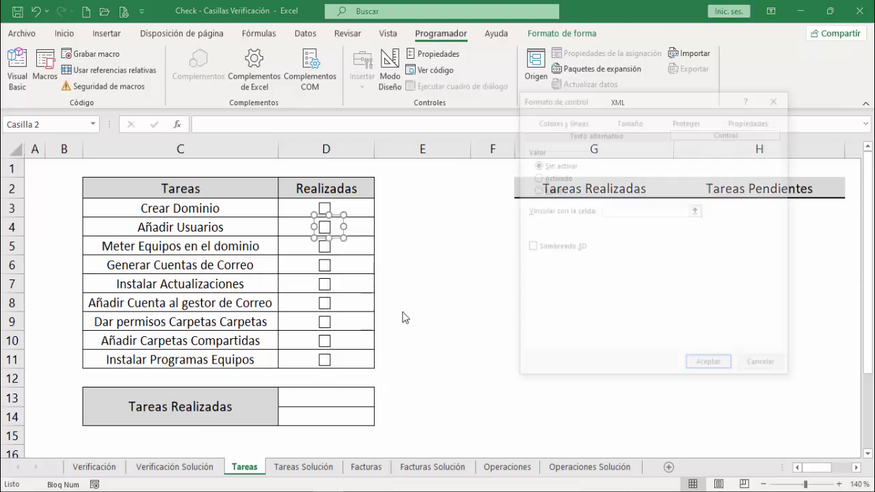
pyautogui.click(607, 209)
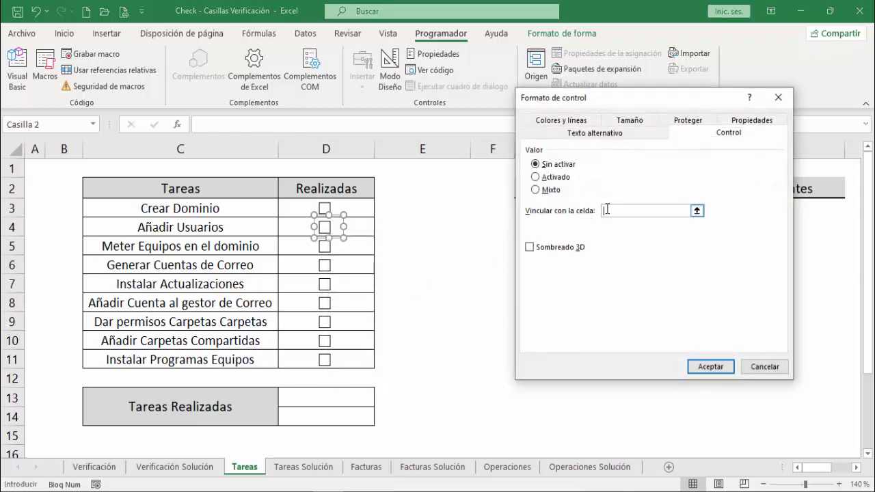
pyautogui.click(394, 226)
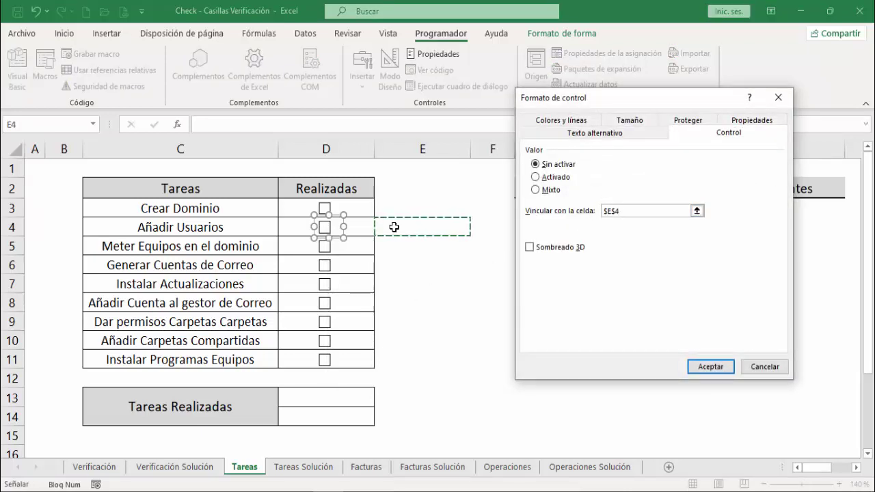
pyautogui.click(712, 365)
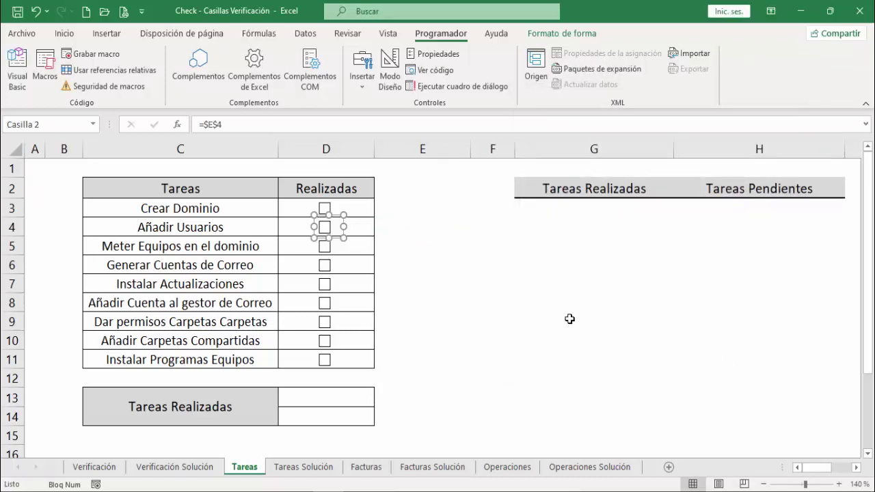
# Link the Meter Equipos en el dominio check box in D5 to cell E5.
pyautogui.click(384, 247)
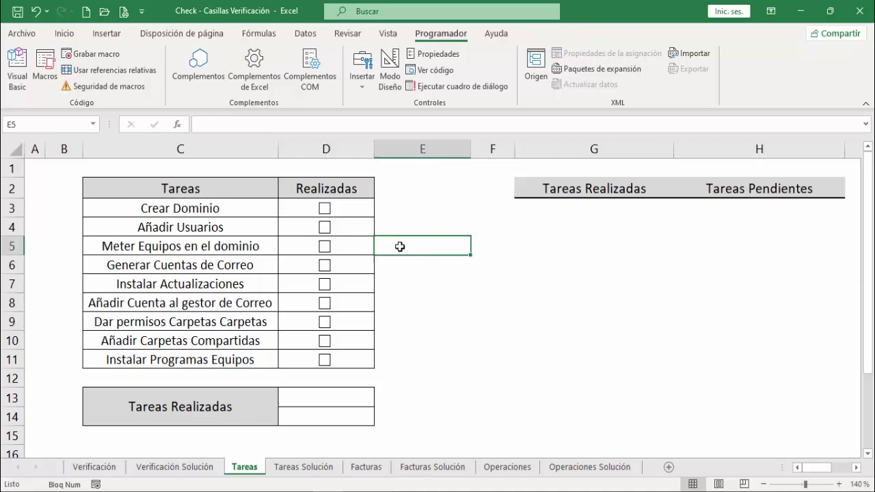
pyautogui.keyDown('ctrl'); pyautogui.click(324, 249); pyautogui.keyUp('ctrl')
pyautogui.click(281, 124)
pyautogui.write('=')
pyautogui.click(399, 248)
pyautogui.press('Return')
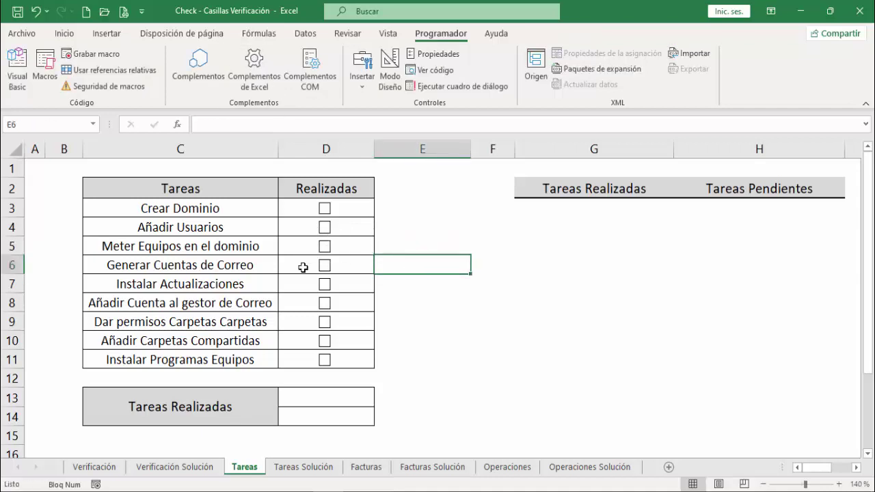
# Link the Generar Cuentas de Correo check box in D6 to cell E6 with the reference =$E$6.
pyautogui.keyDown('ctrl'); pyautogui.click(316, 267); pyautogui.keyUp('ctrl')
pyautogui.click(225, 126)
pyautogui.write('=')
pyautogui.click(397, 267)
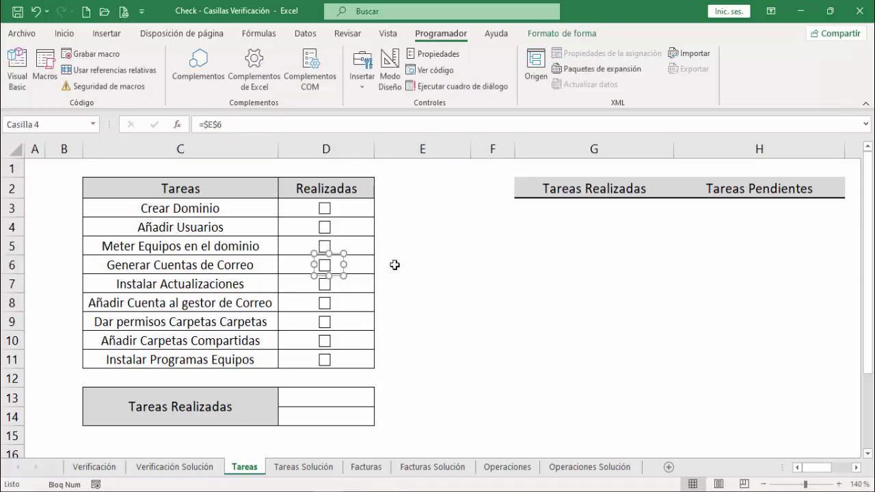
pyautogui.press('Return')
# Link the Instalar Actualizaciones check box to cell E7 and the Añadir Cuenta al gestor de Correo check box to E8.
pyautogui.keyDown('ctrl'); pyautogui.click(323, 286); pyautogui.keyUp('ctrl')
pyautogui.write('=')
pyautogui.click(398, 281)
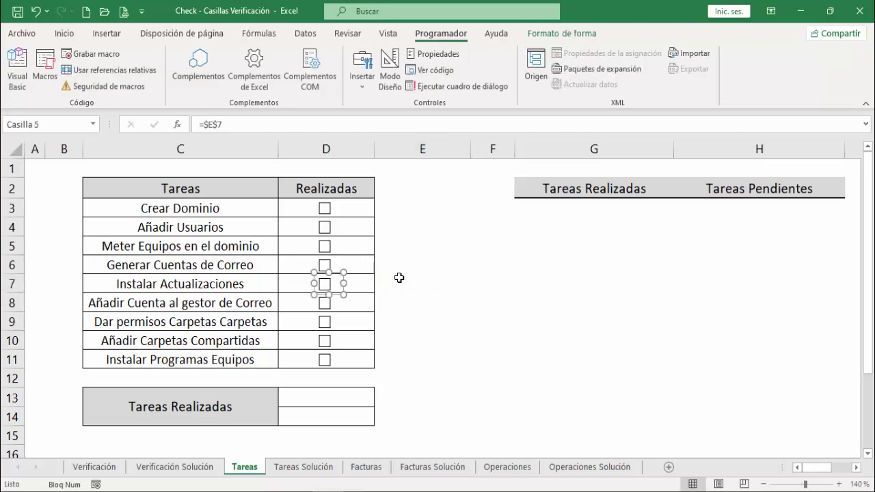
pyautogui.press('Return')
pyautogui.keyDown('ctrl'); pyautogui.click(325, 303); pyautogui.keyUp('ctrl')
pyautogui.write('=')
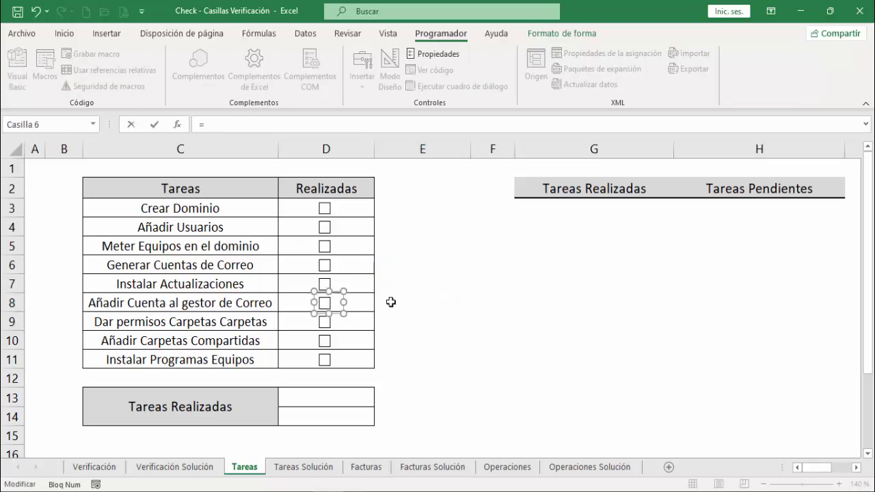
pyautogui.click(391, 303)
pyautogui.press('Return')
# Link the Dar permisos Carpetas check box in D9 to cell E9.
pyautogui.keyDown('ctrl'); pyautogui.click(324, 321); pyautogui.keyUp('ctrl')
pyautogui.click(234, 125)
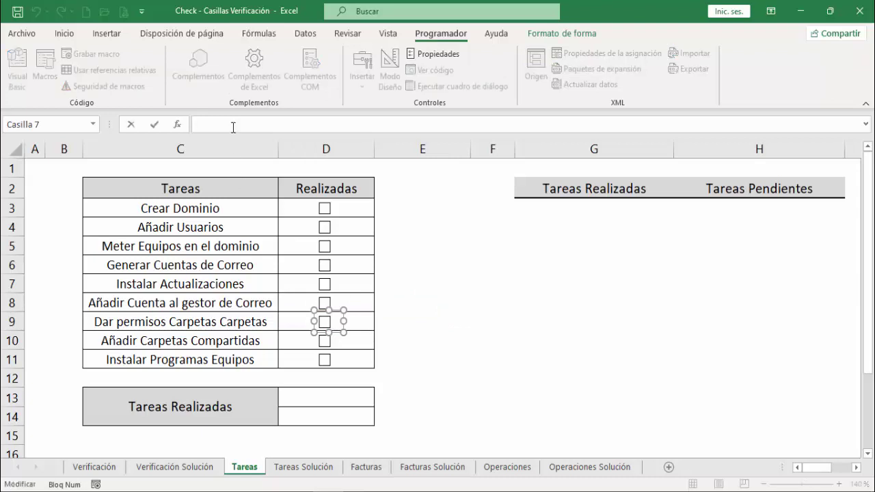
pyautogui.write('=')
pyautogui.click(416, 322)
pyautogui.press('Return')
# Link the Añadir Carpetas Compartidas check box in D10 to cell E10.
pyautogui.keyDown('ctrl'); pyautogui.click(324, 341); pyautogui.keyUp('ctrl')
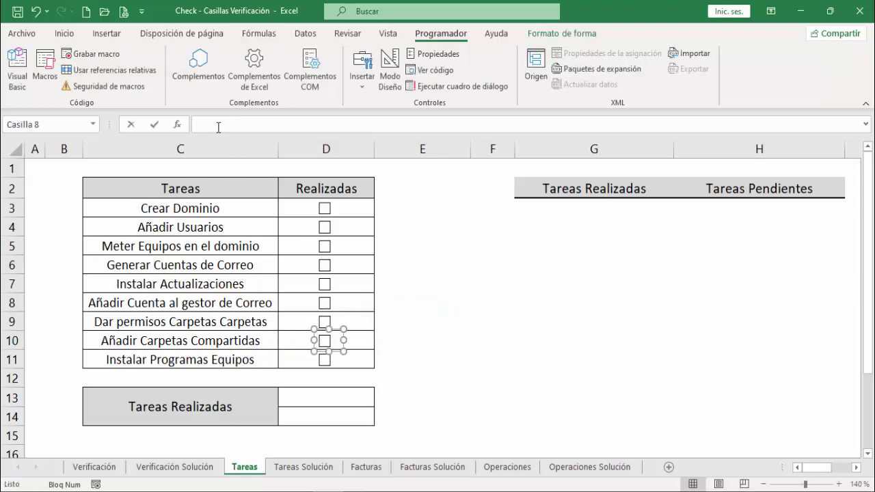
pyautogui.click(215, 125)
pyautogui.write('=')
pyautogui.click(411, 340)
pyautogui.press('Return')
# Link the Instalar Programas Equipos check box in D11 to cell E11 with the reference =$E$11 and deselect it.
pyautogui.click(335, 360)
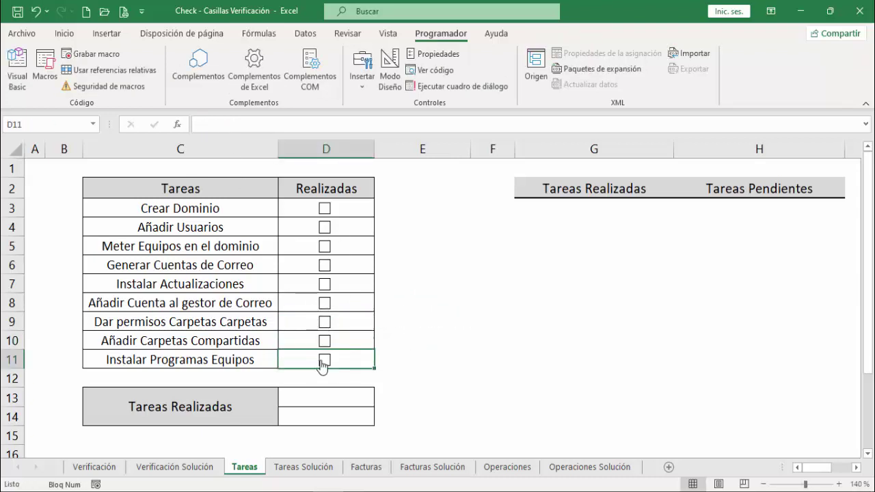
pyautogui.keyDown('ctrl'); pyautogui.click(324, 360); pyautogui.keyUp('ctrl')
pyautogui.click(228, 125)
pyautogui.write('=')
pyautogui.click(402, 359)
pyautogui.press('Return')
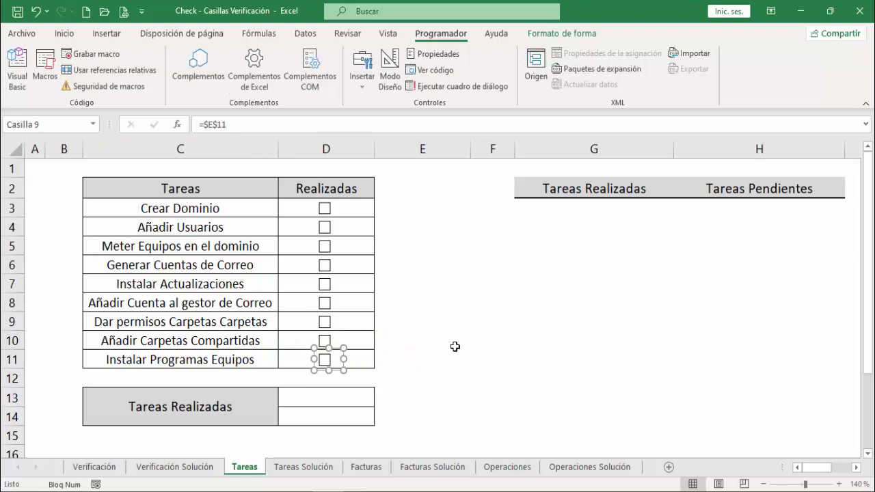
pyautogui.click(456, 347)
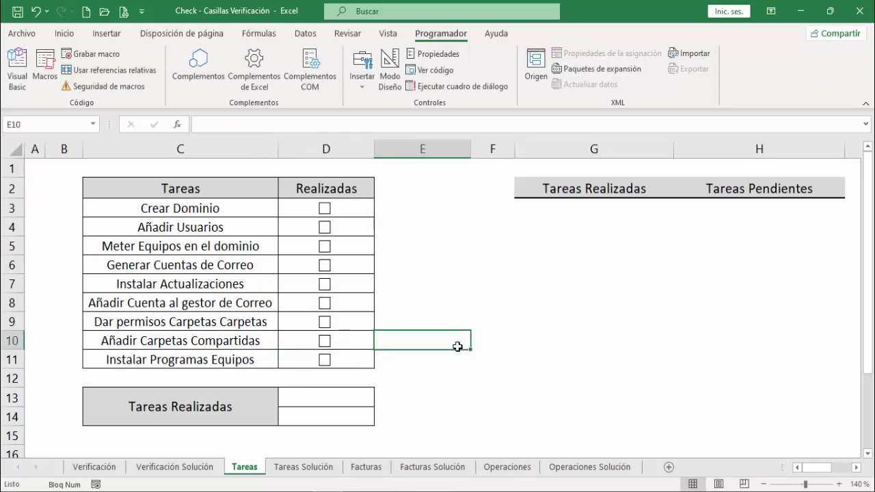
# Test the linked check boxes by ticking every task except Instalar Actualizaciones and Añadir Carpetas Compartidas, which end up cleared.
pyautogui.click(325, 208)
pyautogui.click(325, 229)
pyautogui.click(325, 265)
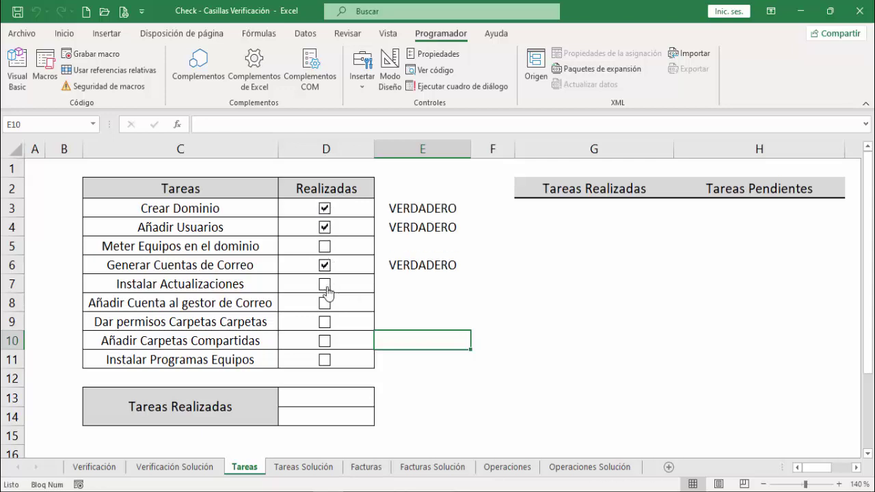
pyautogui.click(325, 284)
pyautogui.click(325, 284)
pyautogui.click(325, 246)
pyautogui.click(325, 303)
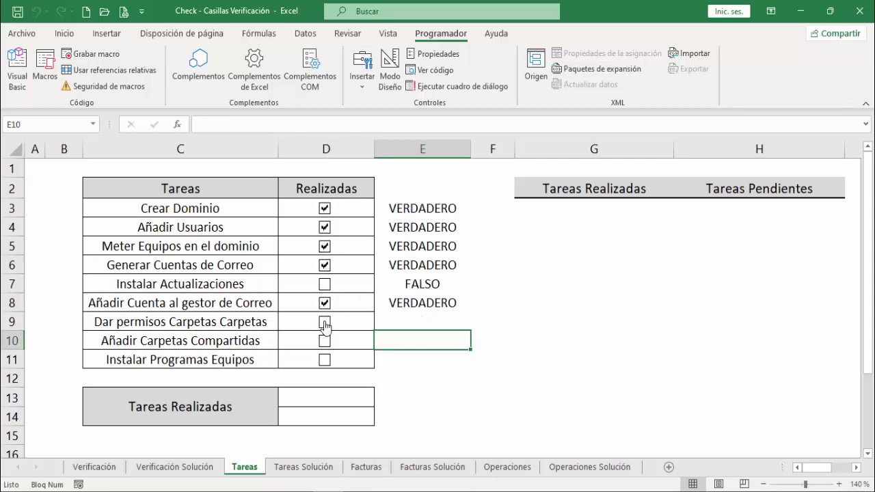
pyautogui.click(325, 322)
pyautogui.click(325, 340)
pyautogui.click(326, 361)
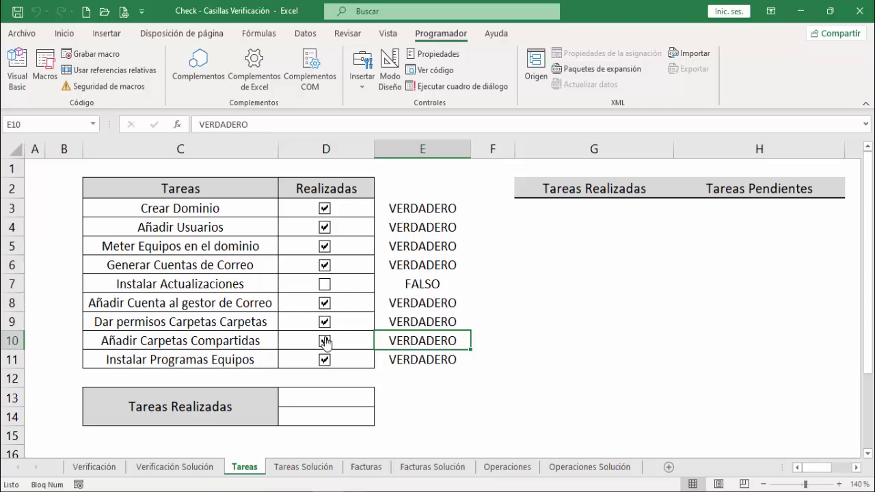
pyautogui.click(325, 341)
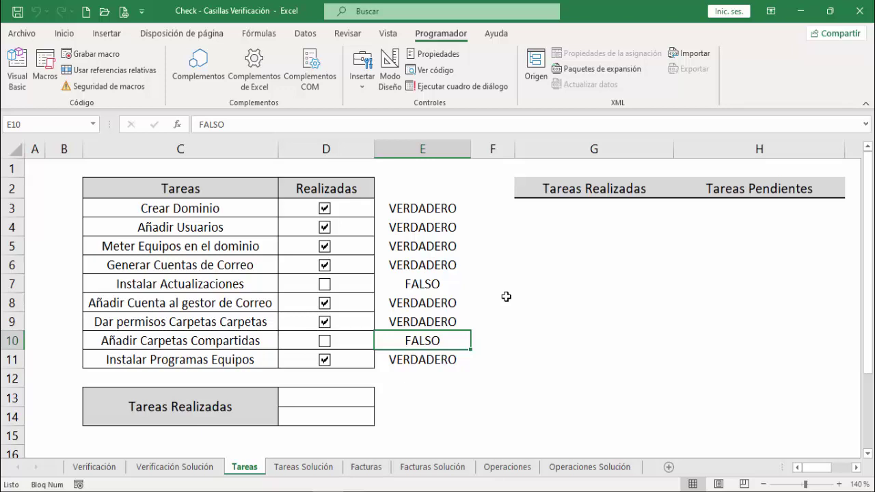
# Count the completed tasks in D13 with CONTAR.SI, using range E3:E11 and criterion VERDADERO.
pyautogui.click(333, 395)
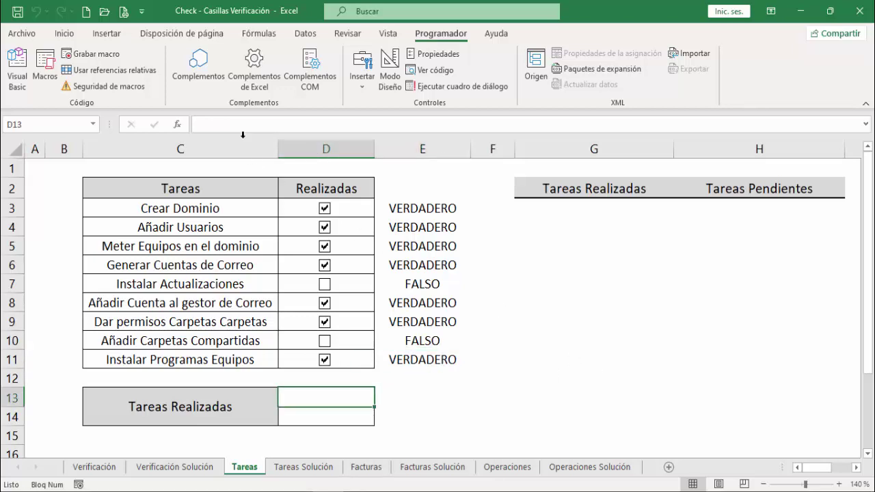
pyautogui.click(267, 38)
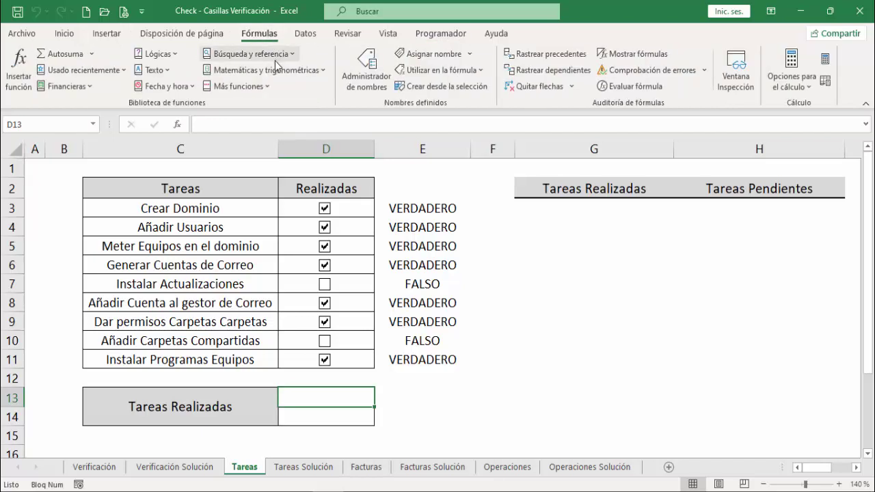
pyautogui.click(264, 87)
pyautogui.moveTo(260, 104)
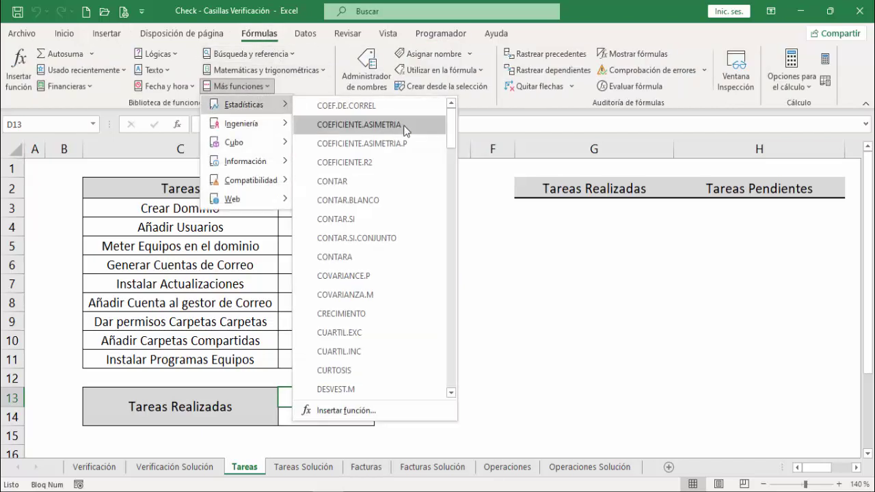
pyautogui.click(363, 223)
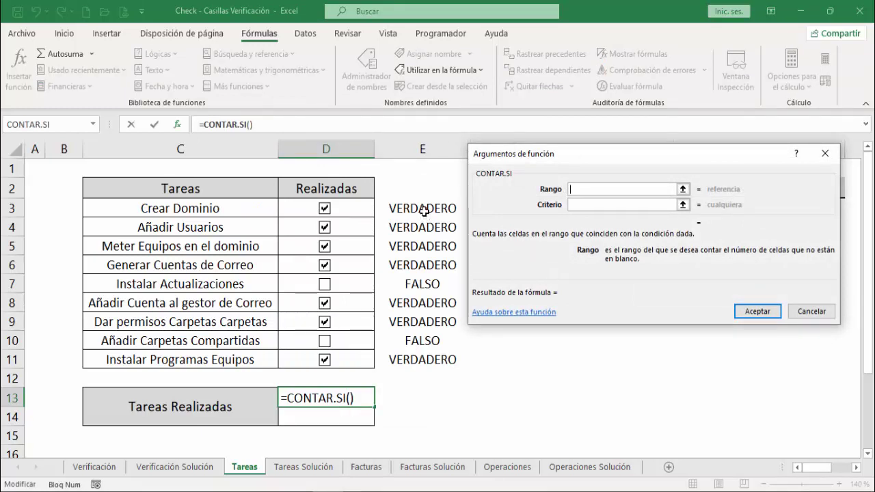
pyautogui.moveTo(424, 209); pyautogui.dragTo(426, 359)
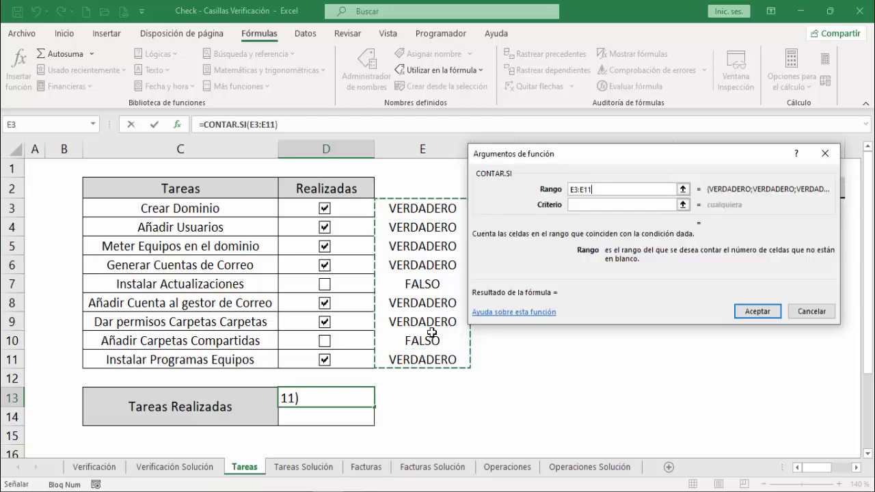
pyautogui.click(584, 205)
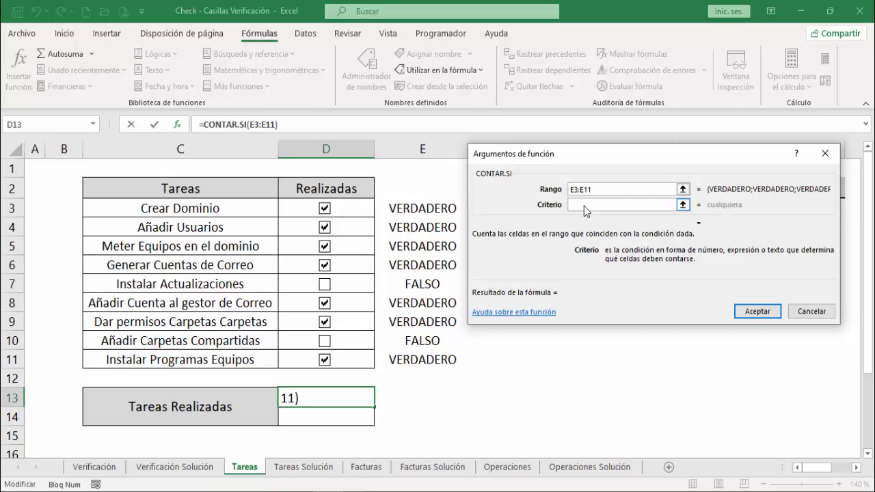
pyautogui.write('VERDA')
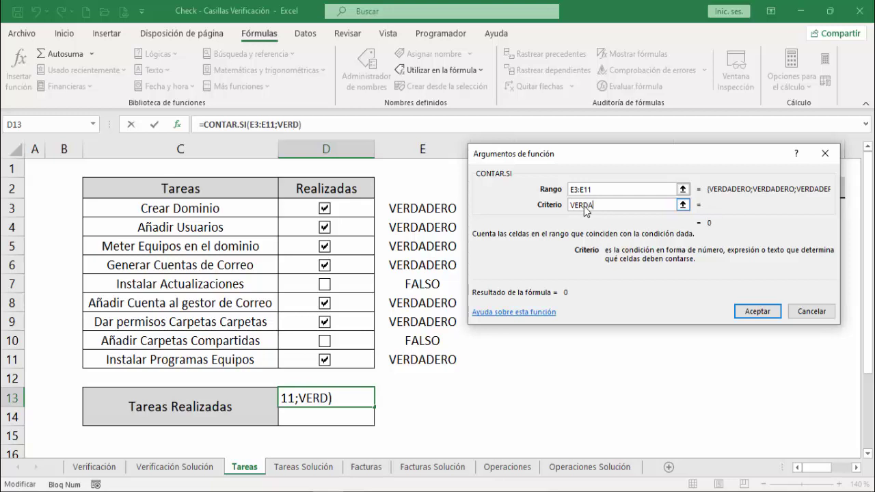
pyautogui.write('DERO')
pyautogui.press('Return')
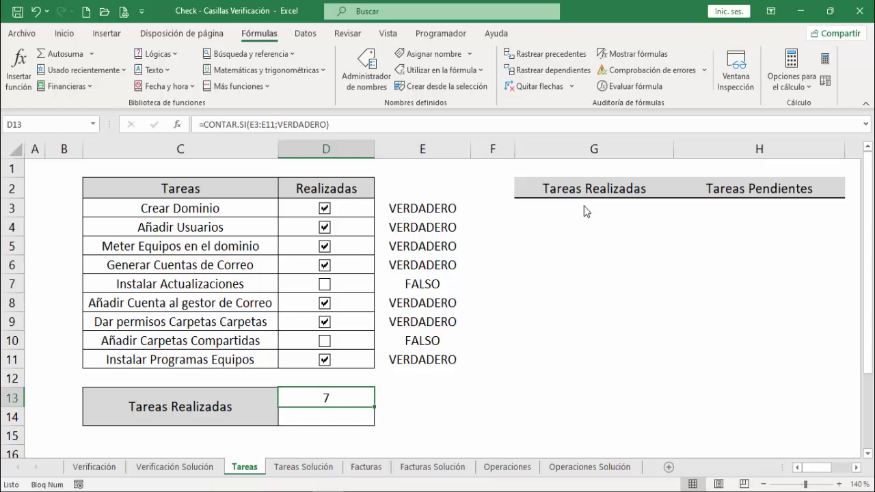
# Append &"/"&CONTARA(C3:C11) to the formula in D13 and test it by clearing the Generar Cuentas de Correo and Meter Equipos en el dominio check boxes.
pyautogui.click(362, 125)
pyautogui.write('&')
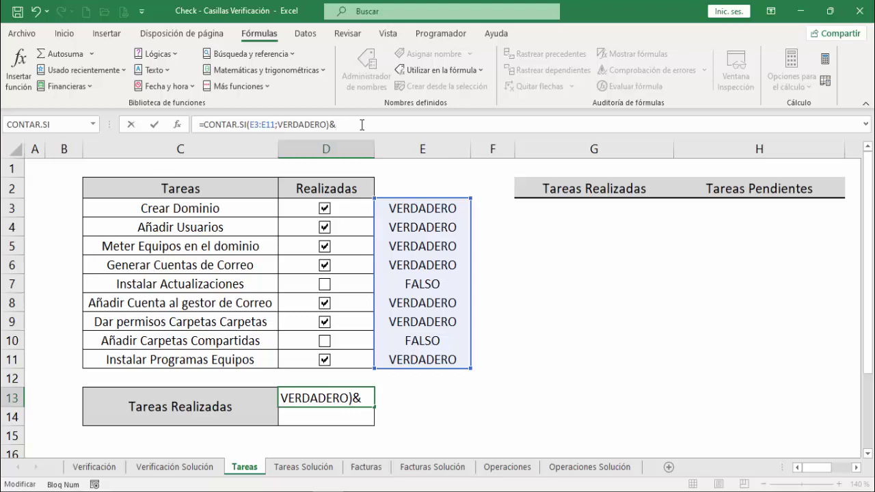
pyautogui.write('"/"&')
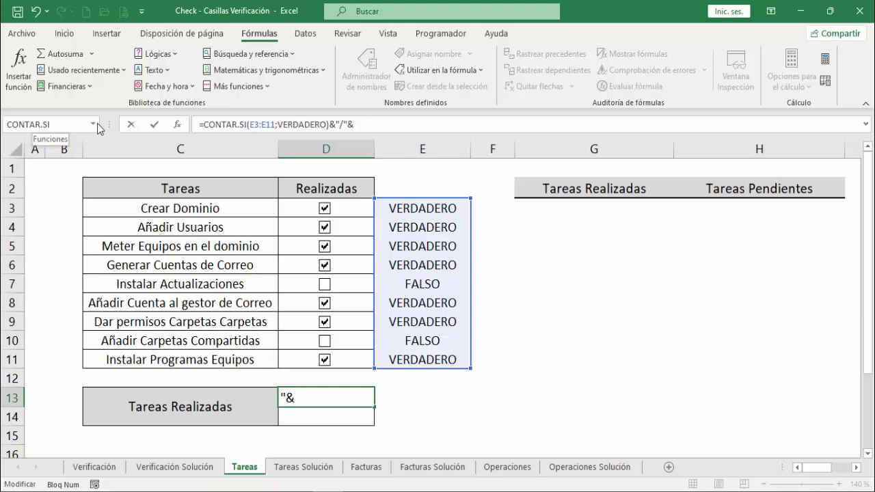
pyautogui.click(261, 88)
pyautogui.moveTo(263, 108)
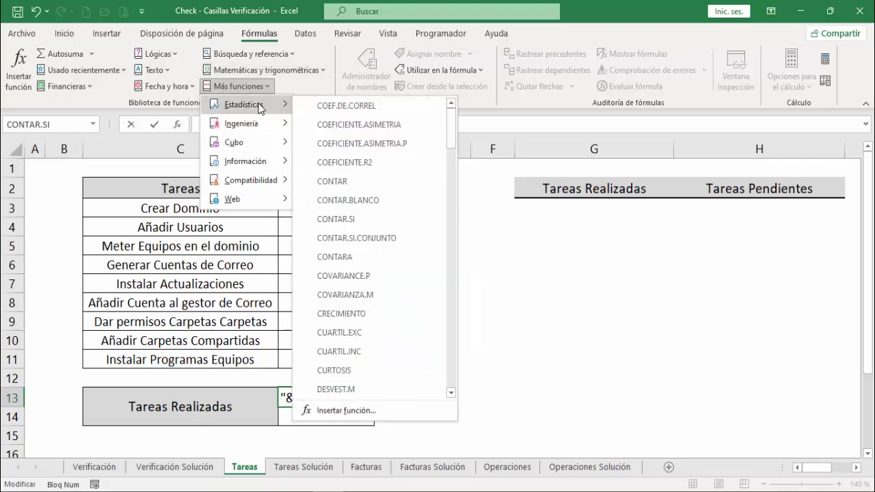
pyautogui.click(357, 257)
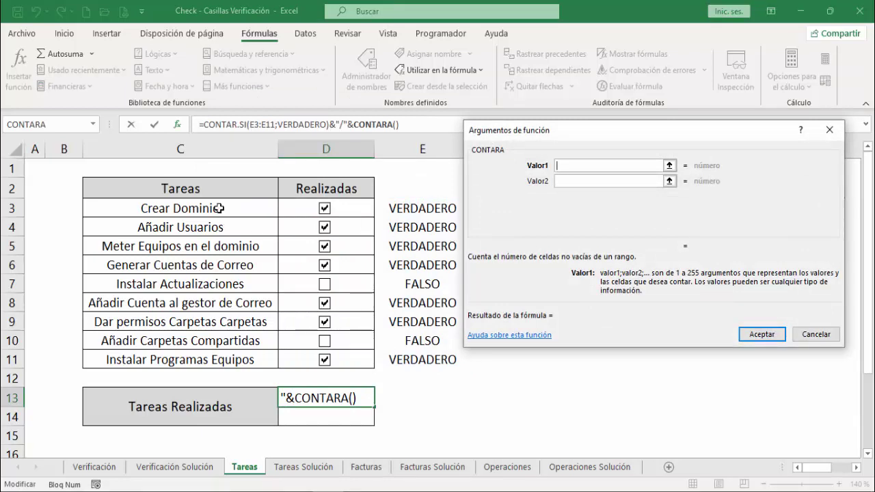
pyautogui.moveTo(219, 208); pyautogui.dragTo(238, 350)
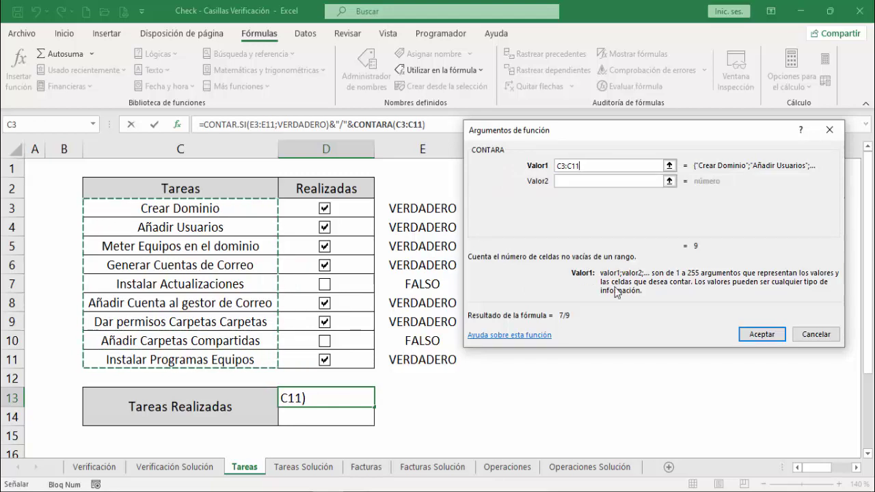
pyautogui.click(761, 342)
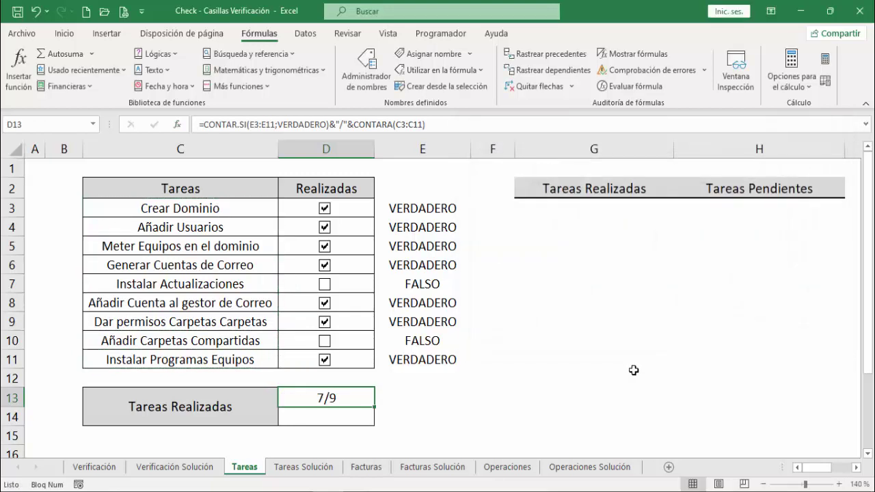
pyautogui.click(325, 265)
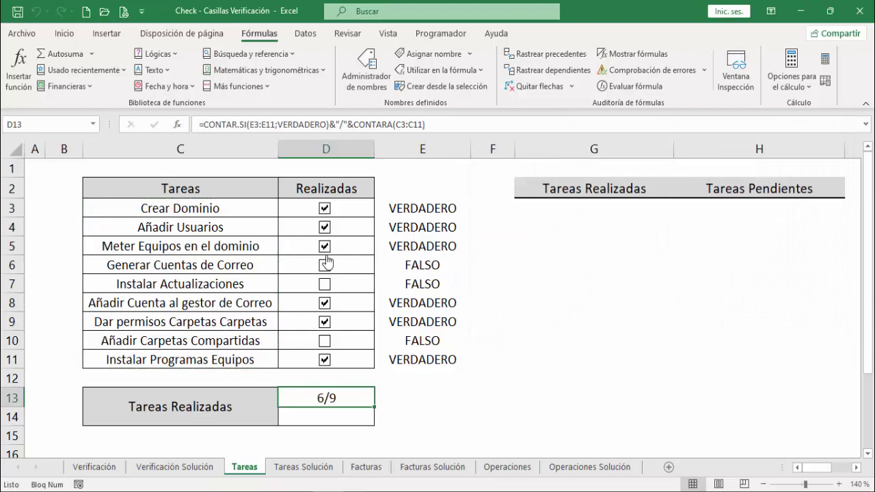
pyautogui.click(325, 246)
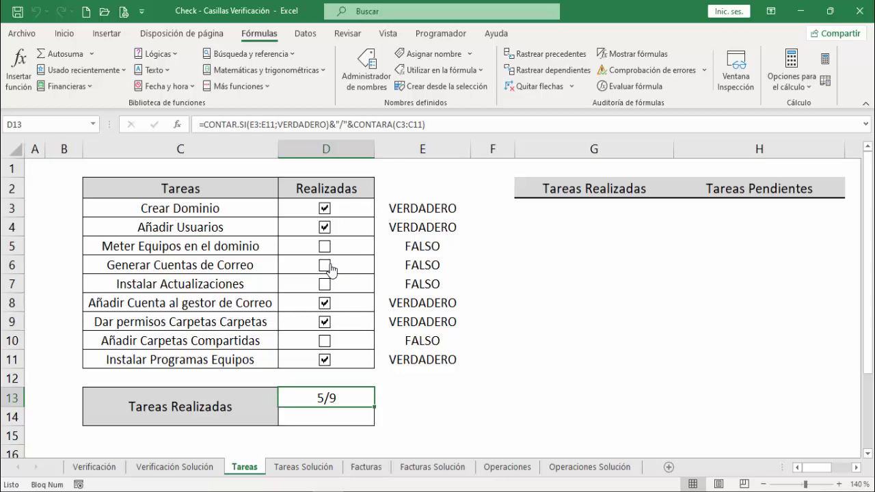
# Count the completed tasks in D14 with CONTAR.SI, using range E3:E11 and criterion VERDADERO.
pyautogui.press('Return')
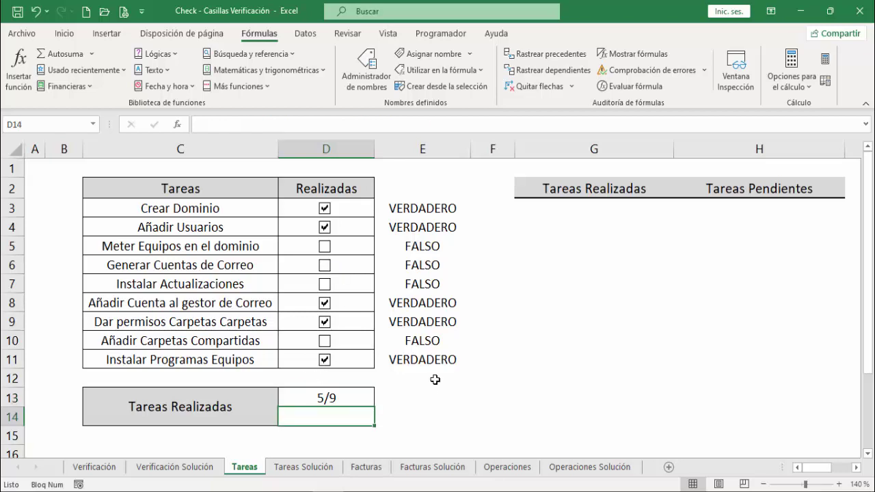
pyautogui.click(266, 89)
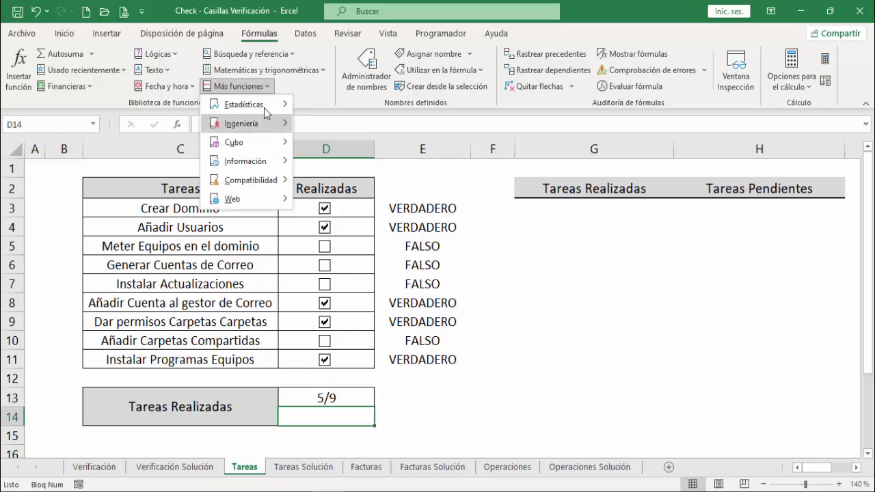
pyautogui.moveTo(267, 110)
pyautogui.click(374, 220)
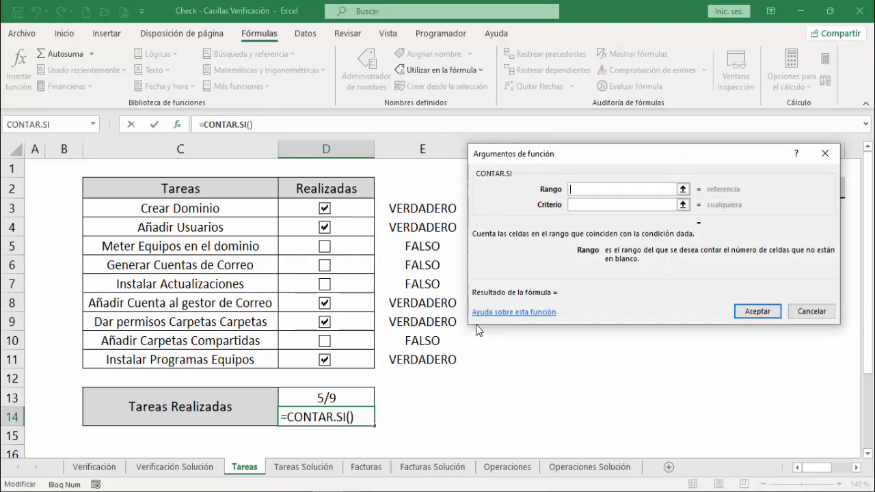
pyautogui.moveTo(425, 208); pyautogui.dragTo(427, 356)
pyautogui.click(589, 206)
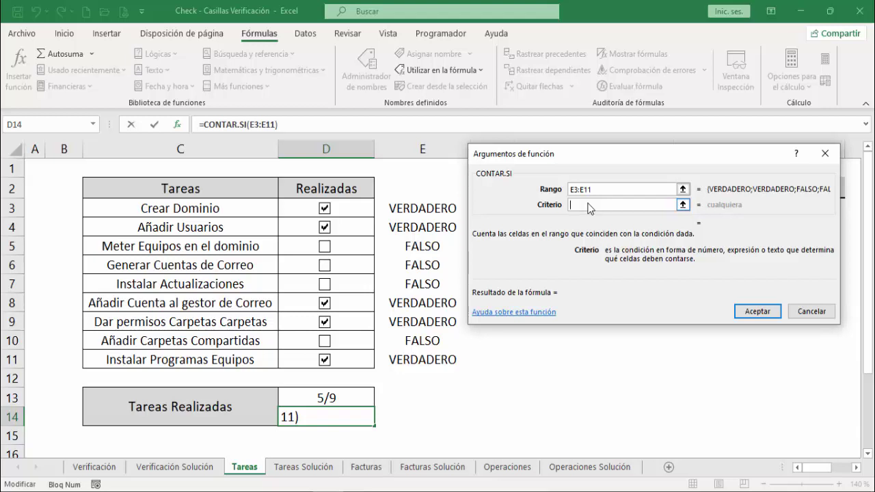
pyautogui.write('VERDADER')
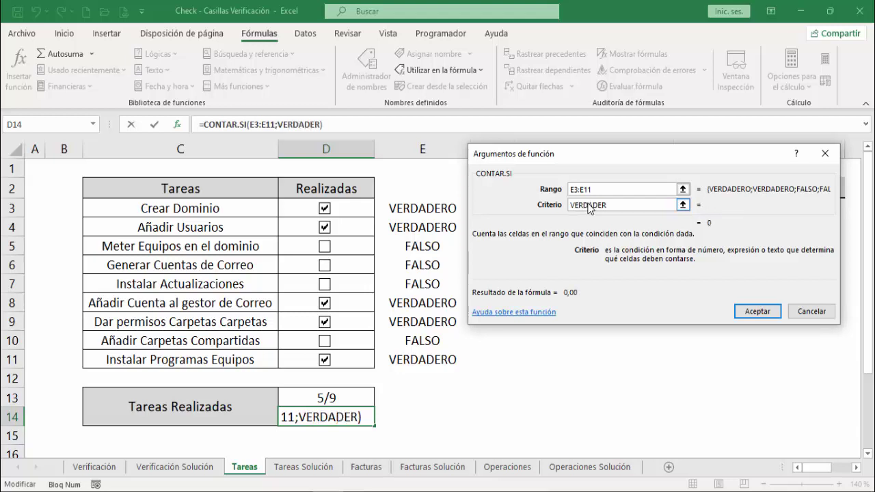
pyautogui.write('O')
pyautogui.click(765, 313)
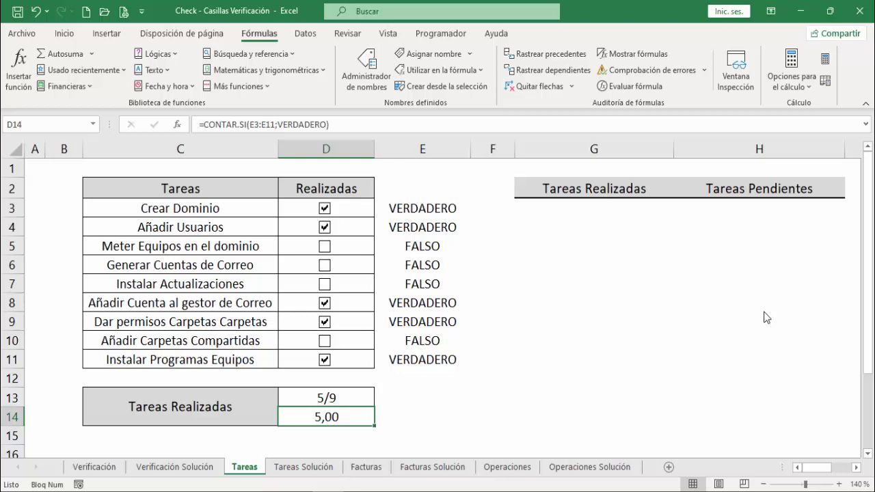
# Divide the count in D14 by the total number of tasks, using CONTARA over C3:C11.
pyautogui.click(413, 127)
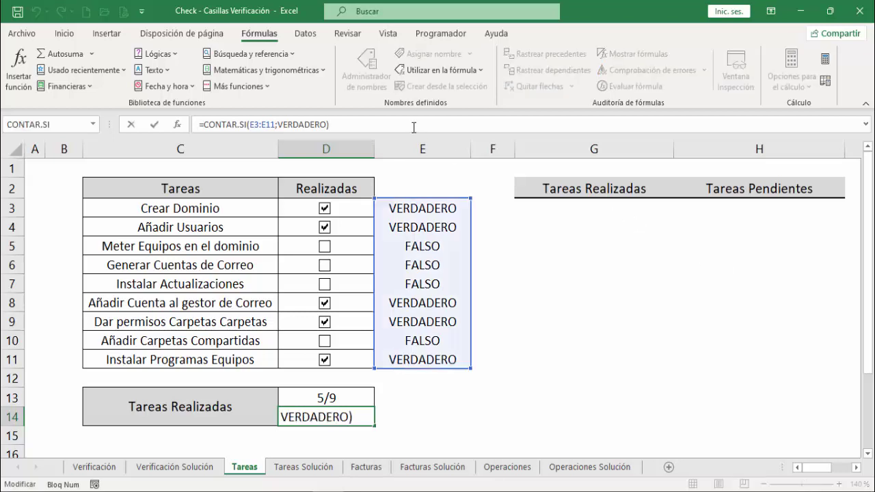
pyautogui.write('/')
pyautogui.click(239, 87)
pyautogui.moveTo(261, 112)
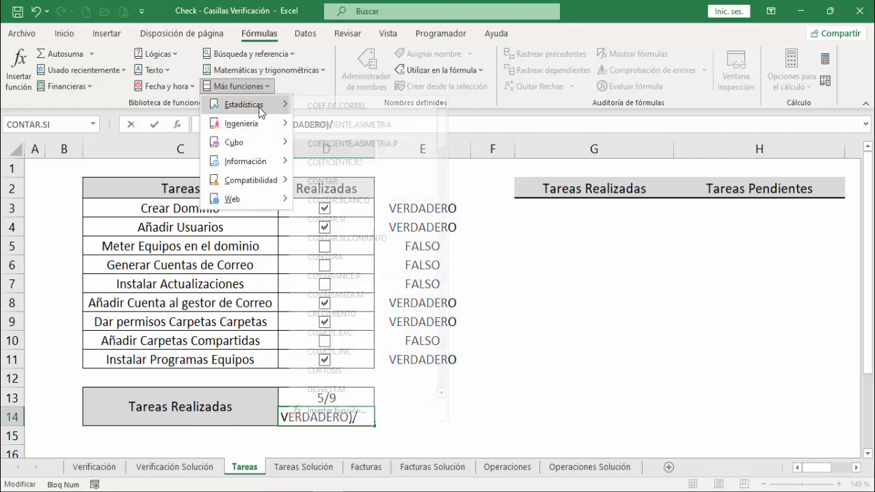
pyautogui.click(356, 255)
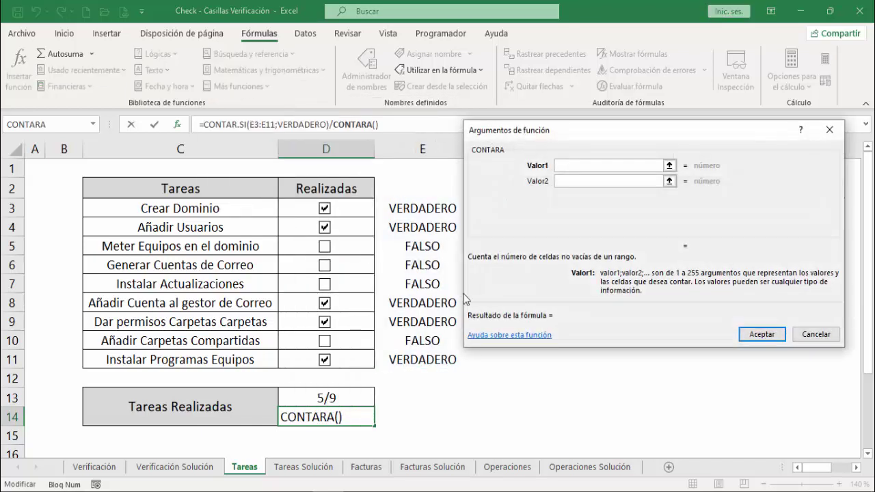
pyautogui.moveTo(228, 212); pyautogui.dragTo(221, 356)
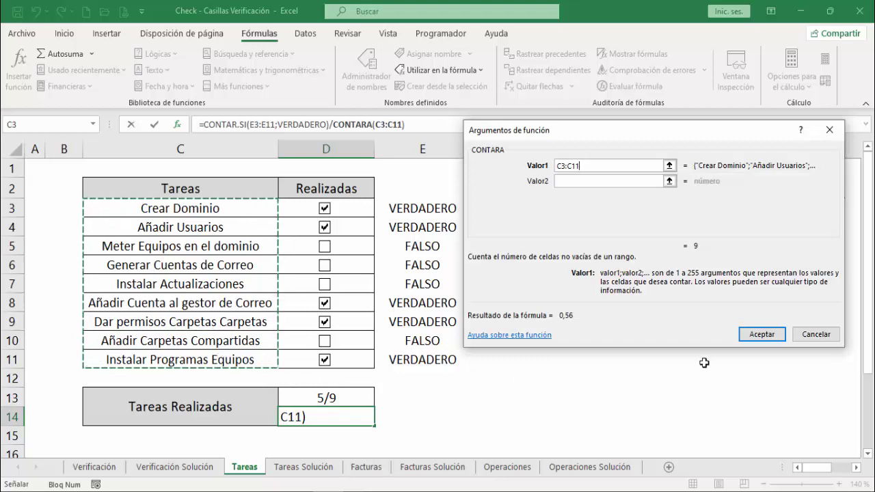
pyautogui.click(752, 337)
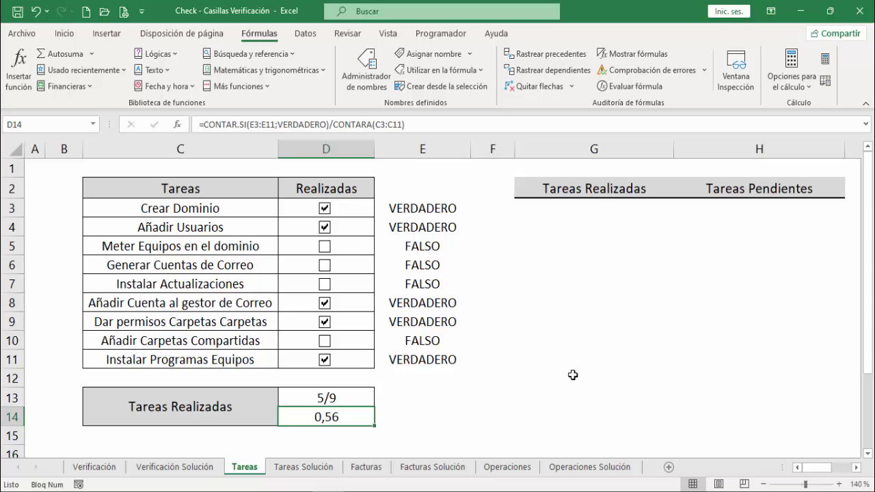
# Format the D14 result as a percentage with two decimal places.
pyautogui.click(65, 34)
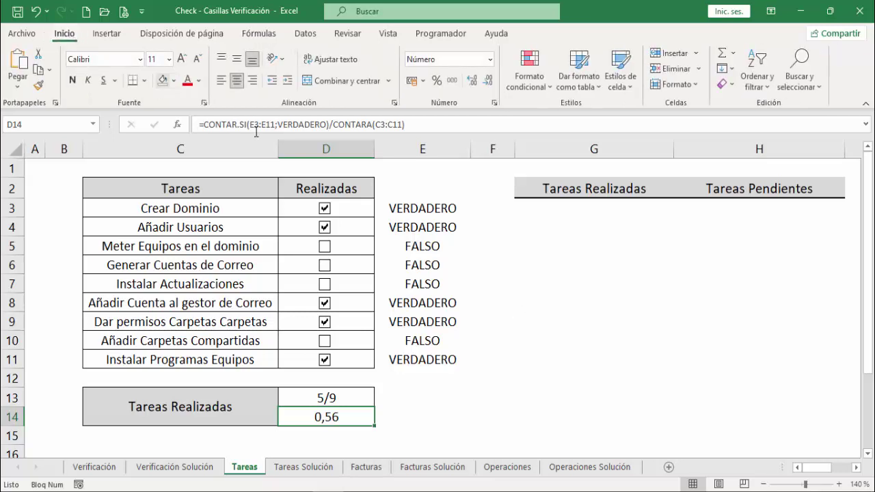
pyautogui.click(438, 86)
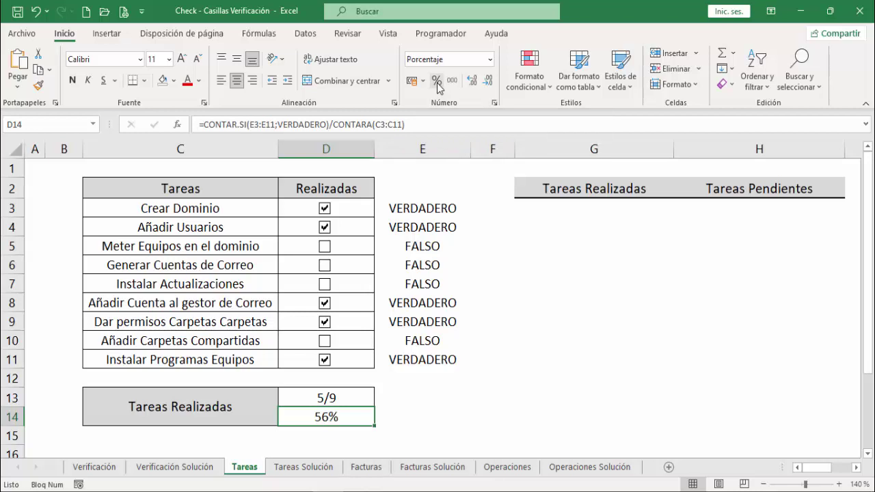
pyautogui.click(475, 82)
pyautogui.click(475, 82)
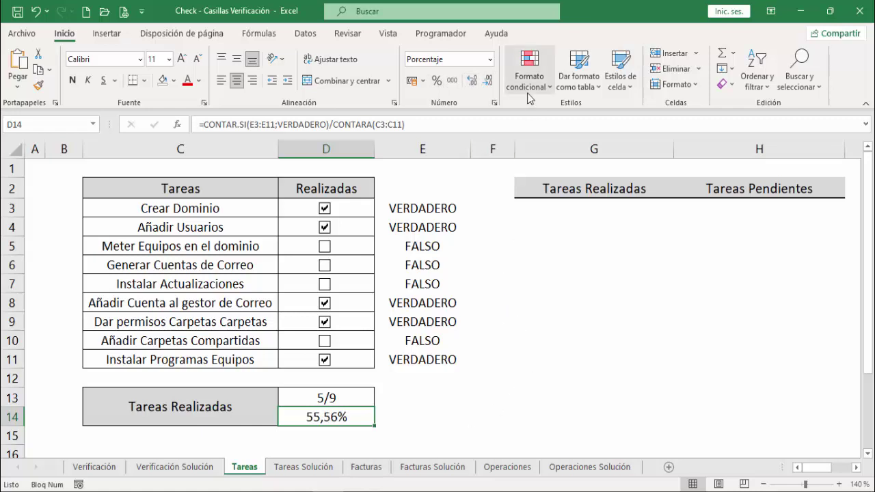
# Add a data bar conditional formatting rule to D14 with both types set to Número, shortest bar 0 and longest bar 1.
pyautogui.click(530, 82)
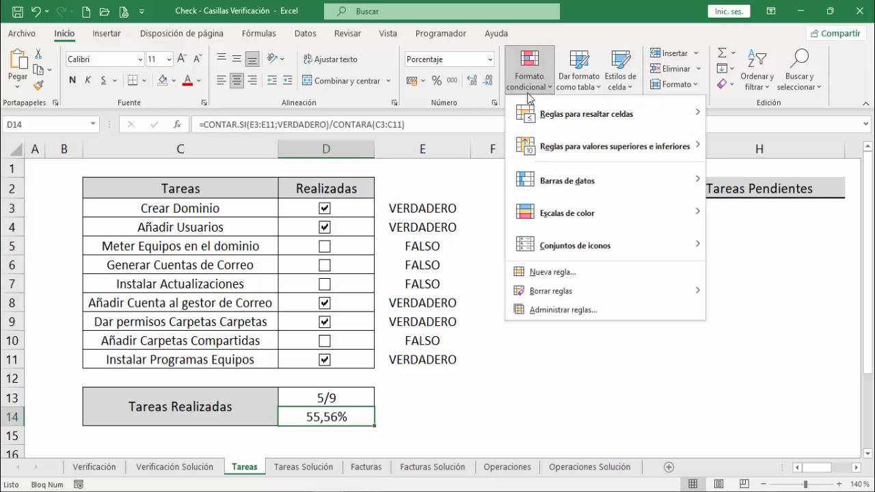
pyautogui.moveTo(573, 188)
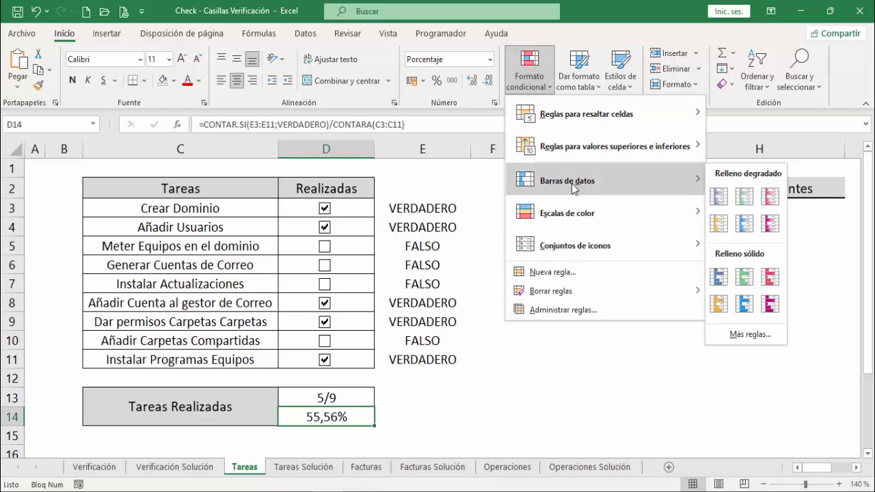
pyautogui.click(759, 334)
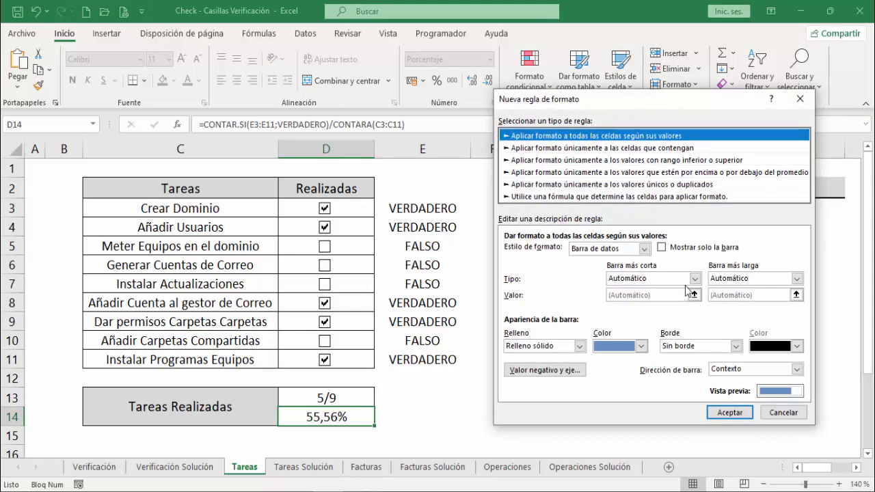
pyautogui.click(695, 278)
pyautogui.click(628, 296)
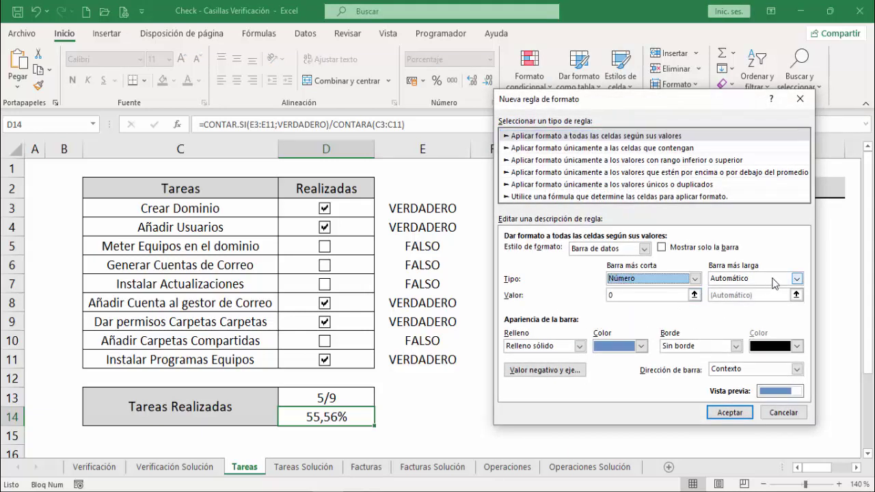
pyautogui.click(798, 279)
pyautogui.click(752, 299)
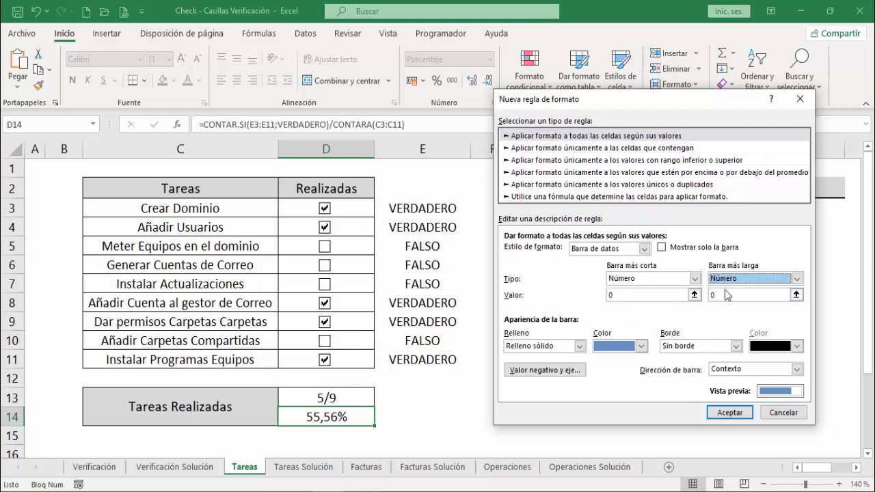
pyautogui.doubleClick(717, 299)
pyautogui.write('1')
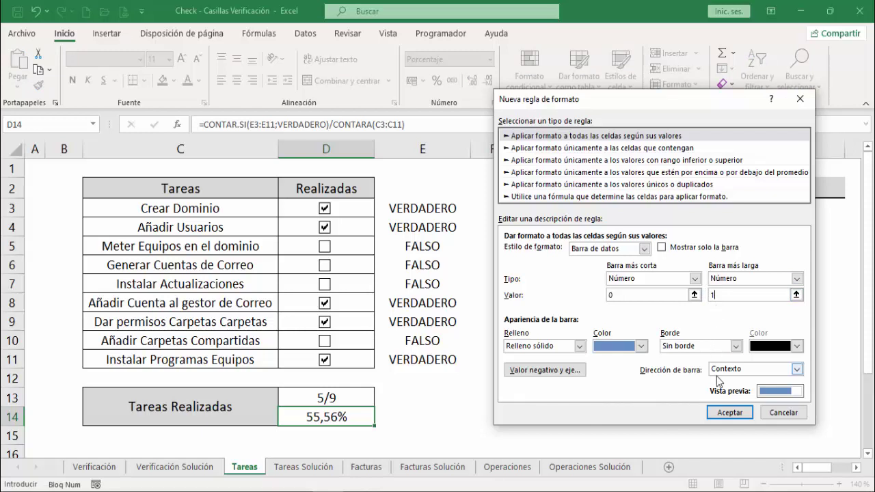
pyautogui.click(725, 417)
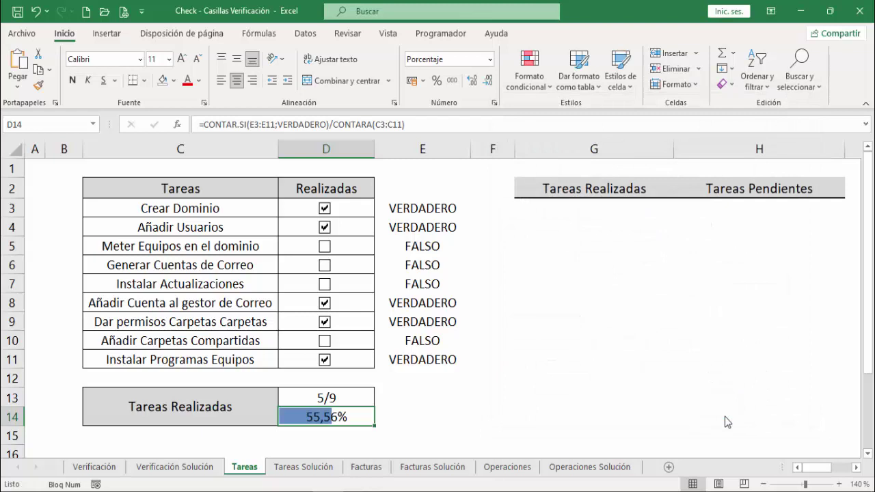
# Test the data bar by ticking all tasks, and clear Crear Dominio, Añadir Usuarios, Generar Cuentas de Correo, Instalar Actualizaciones and Dar permisos Carpetas Carpetas.
pyautogui.click(325, 341)
pyautogui.click(325, 284)
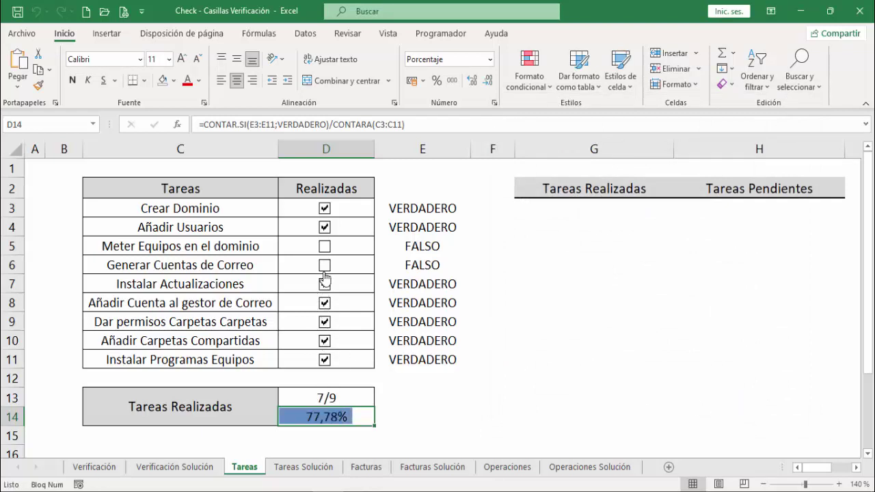
pyautogui.click(325, 266)
pyautogui.click(325, 248)
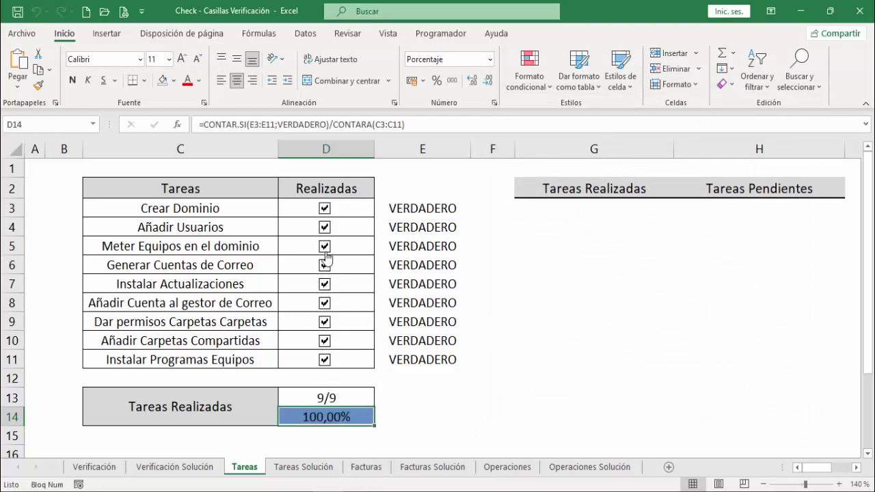
pyautogui.click(325, 208)
pyautogui.click(325, 227)
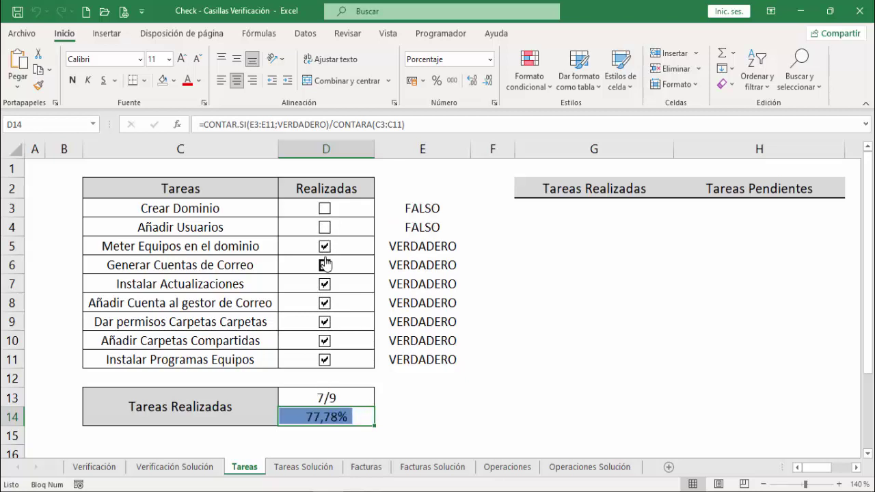
pyautogui.click(325, 265)
pyautogui.click(325, 284)
pyautogui.click(325, 321)
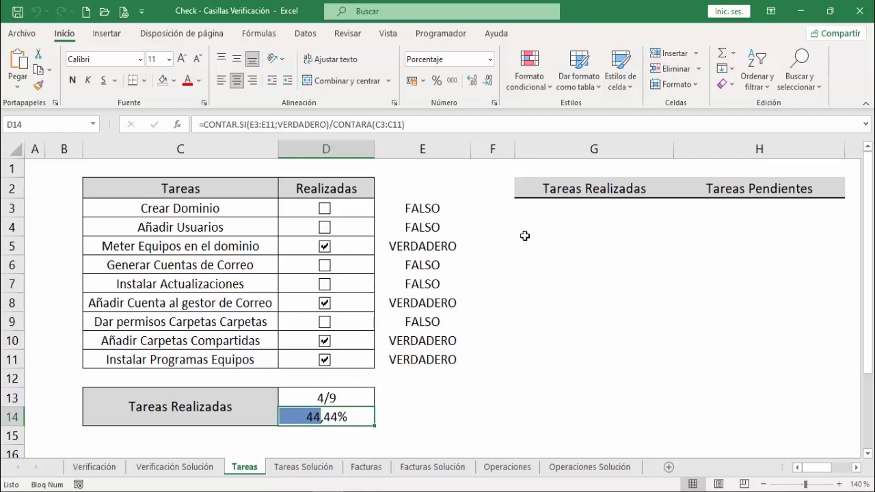
# Insert a new column at B, ahead of the task table, and widen it.
pyautogui.click(559, 206)
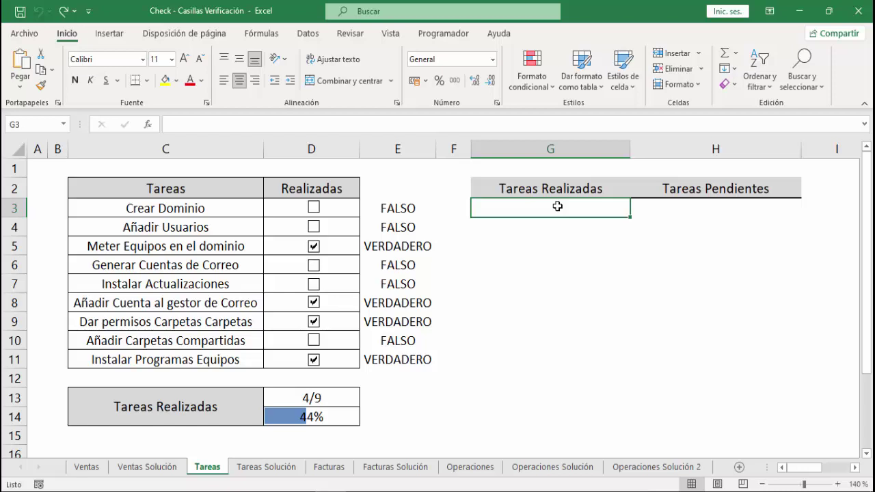
pyautogui.rightClick(58, 149)
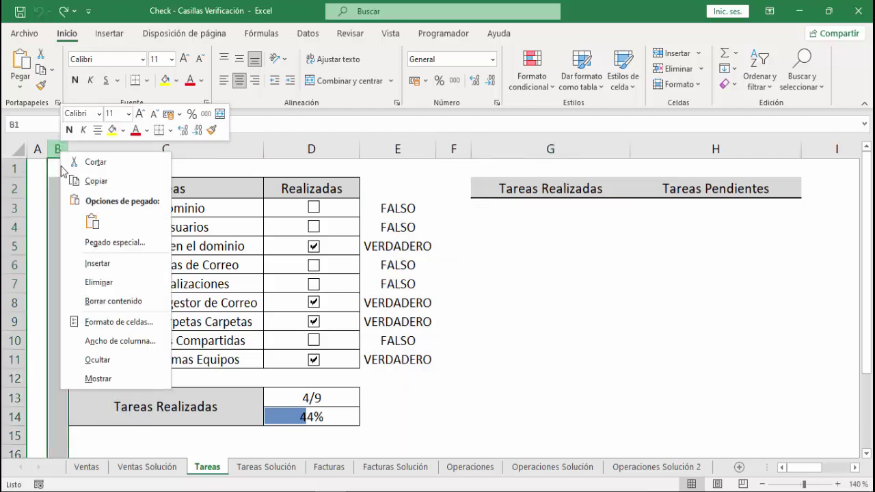
pyautogui.click(95, 263)
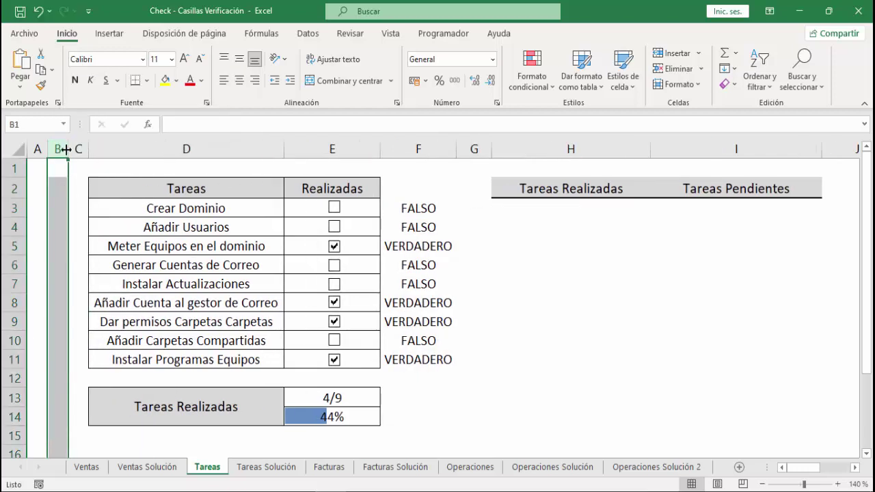
pyautogui.moveTo(67, 149); pyautogui.dragTo(67, 149)
pyautogui.moveTo(76, 149); pyautogui.dragTo(107, 149)
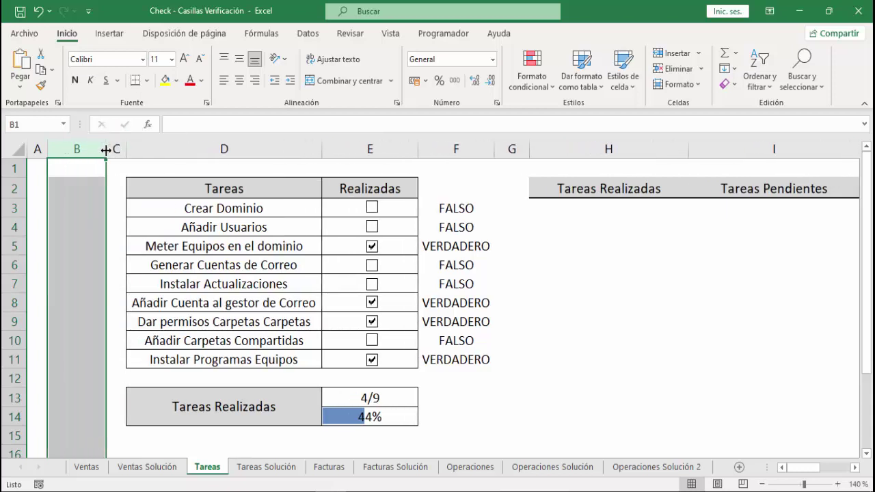
# Enter a CONTAR.SI formula in B3 counting VERDADERO over the range $F$2:F3, with only the start cell fixed.
pyautogui.click(77, 212)
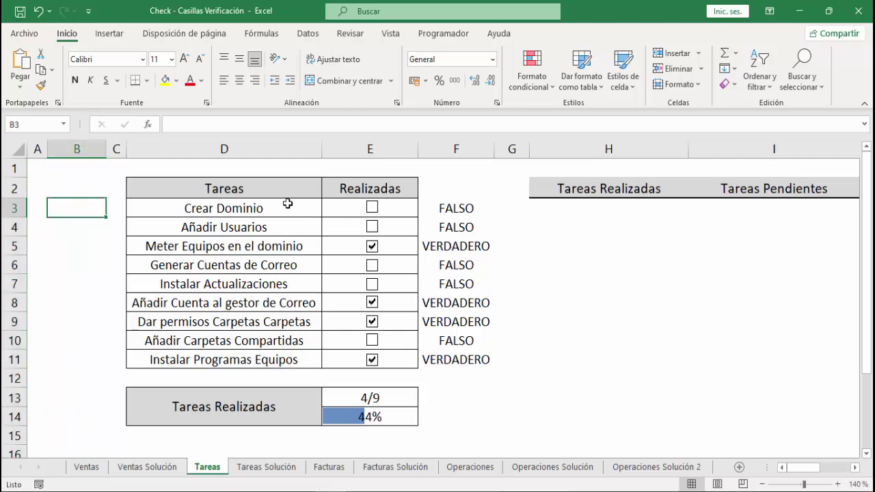
pyautogui.click(265, 35)
pyautogui.click(262, 87)
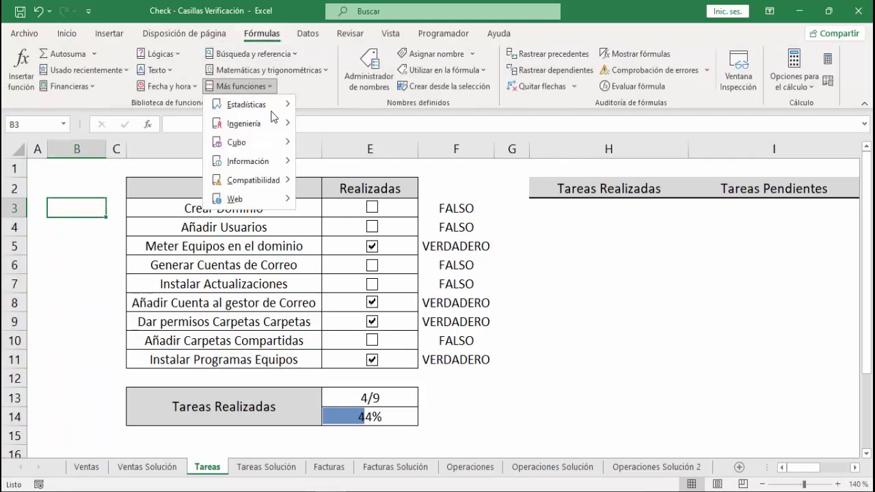
pyautogui.moveTo(273, 105)
pyautogui.click(374, 217)
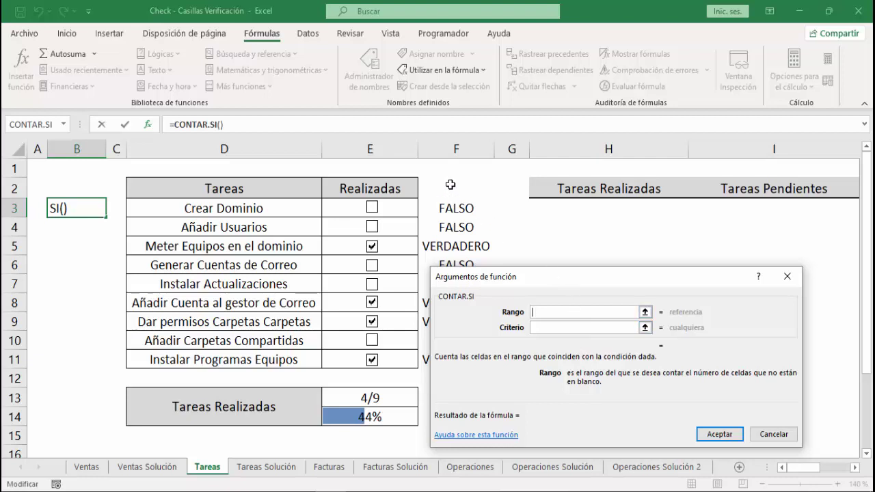
pyautogui.moveTo(450, 184); pyautogui.dragTo(454, 205)
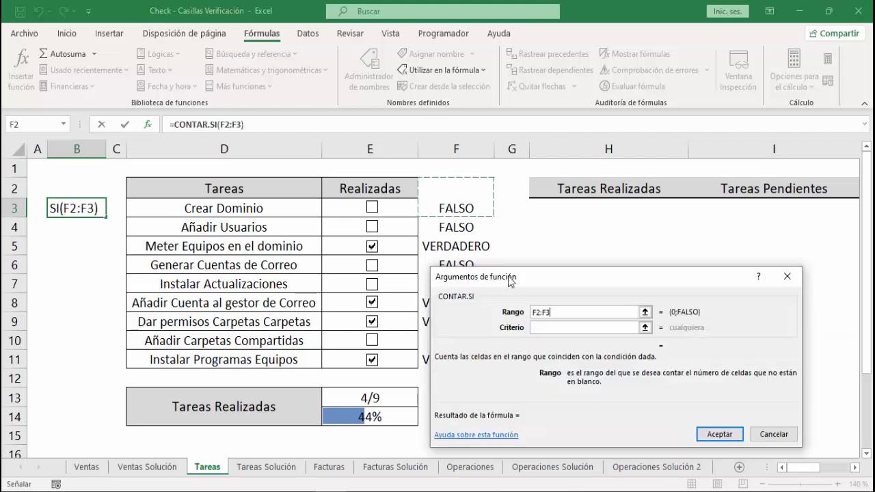
pyautogui.click(535, 313)
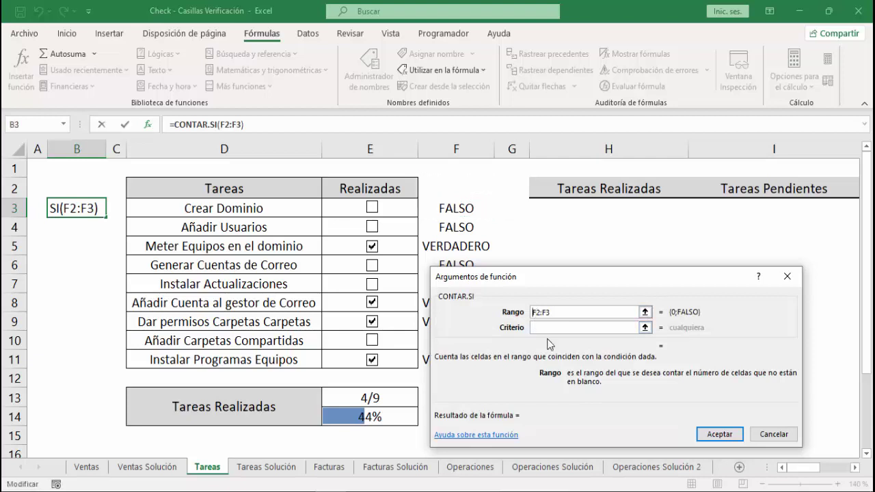
pyautogui.press('F4')
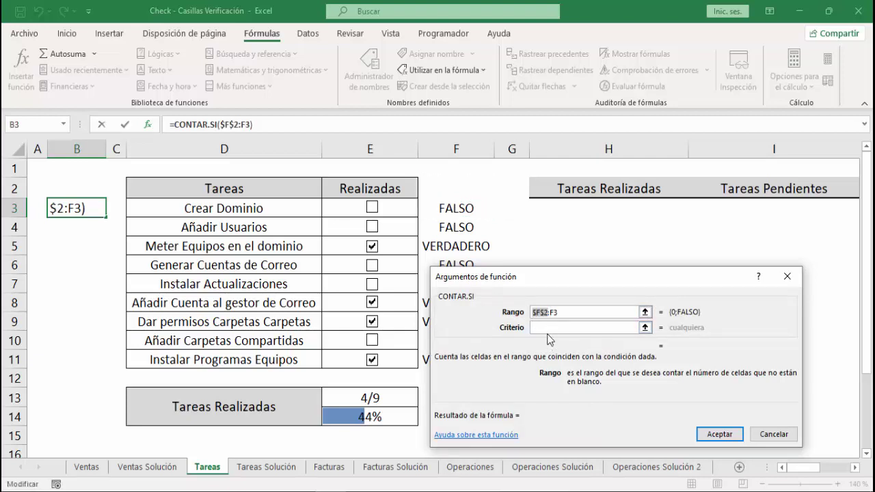
pyautogui.click(547, 328)
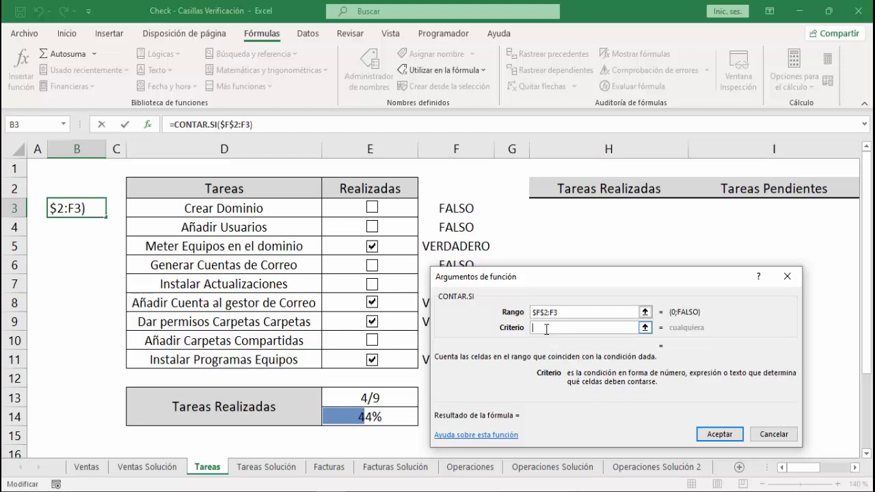
pyautogui.write('VERDADERO')
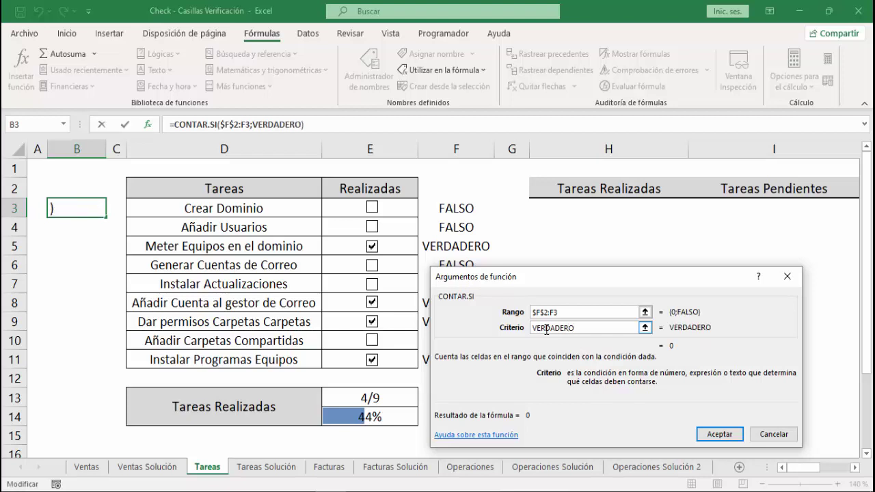
pyautogui.click(701, 438)
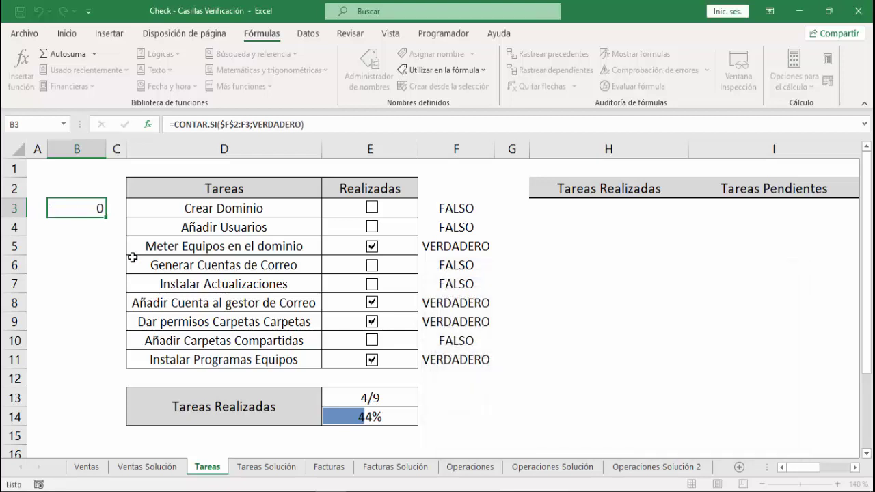
# Fill the B3 formula down to B11 and test the running count by ticking and clearing Crear Dominio.
pyautogui.moveTo(107, 216); pyautogui.dragTo(96, 364)
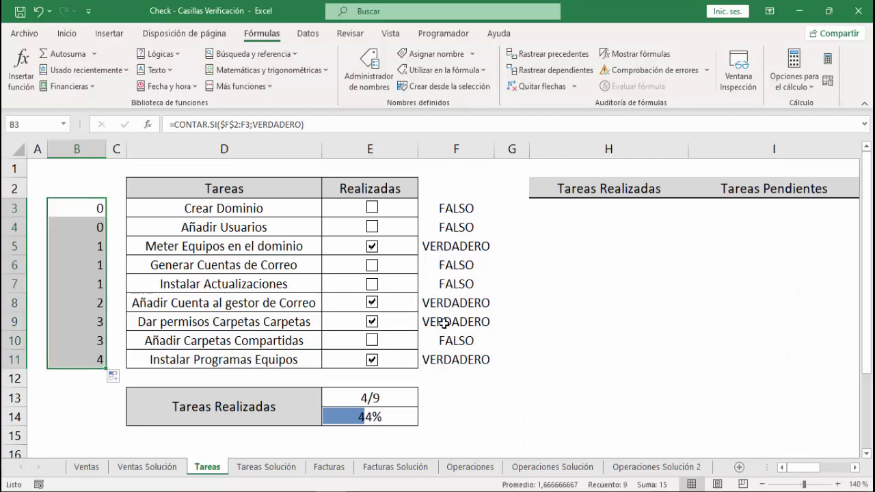
pyautogui.click(374, 210)
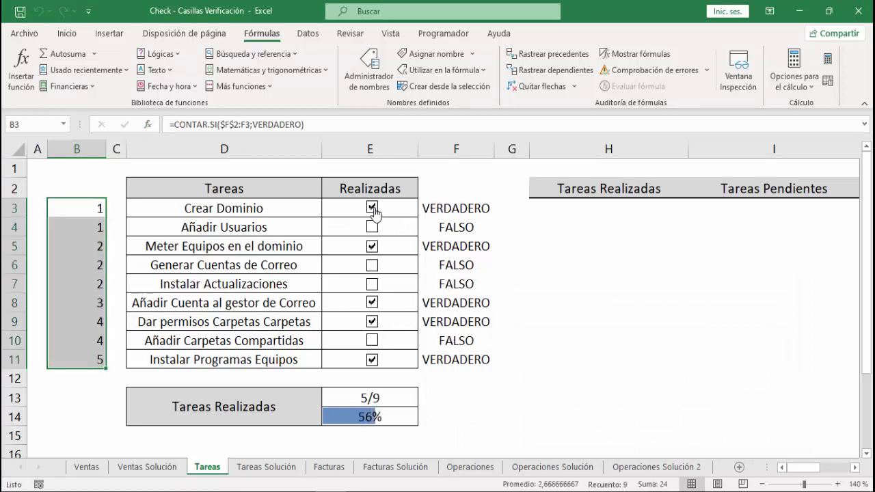
pyautogui.click(374, 209)
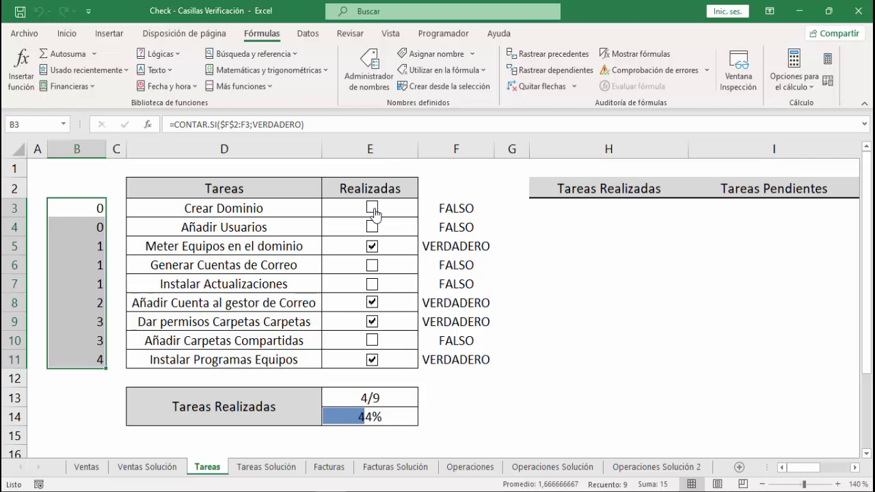
# Widen column C, enter CONTAR.SI in C3 counting FALSO over $F$2:F3, and fill it down to C11.
pyautogui.moveTo(127, 149); pyautogui.dragTo(92, 151)
pyautogui.click(126, 210)
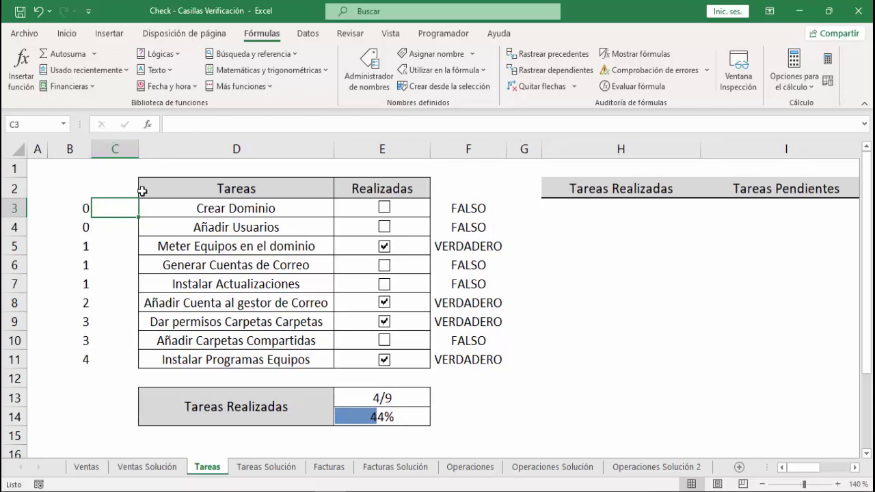
pyautogui.click(250, 87)
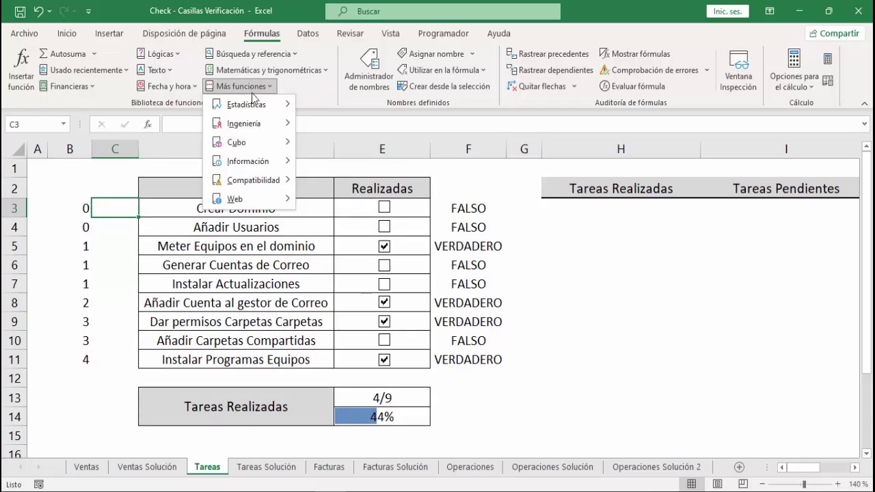
pyautogui.moveTo(256, 107)
pyautogui.click(370, 220)
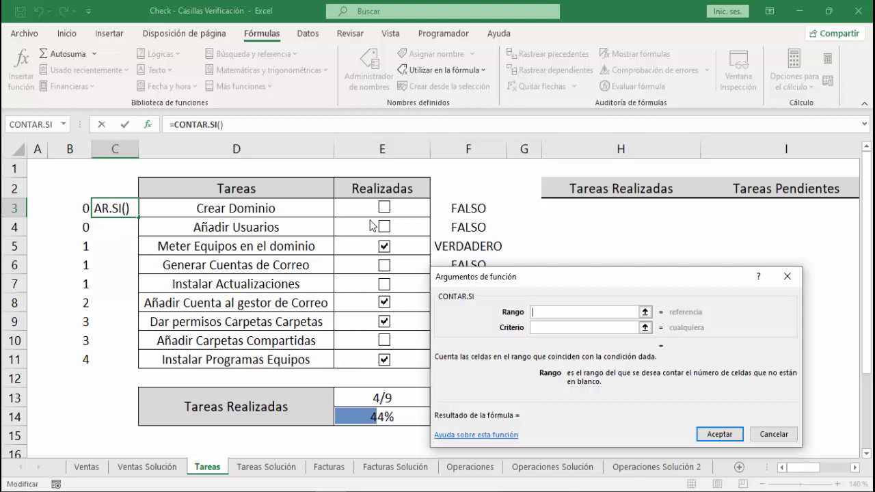
pyautogui.click(461, 195)
pyautogui.moveTo(461, 194); pyautogui.dragTo(465, 209)
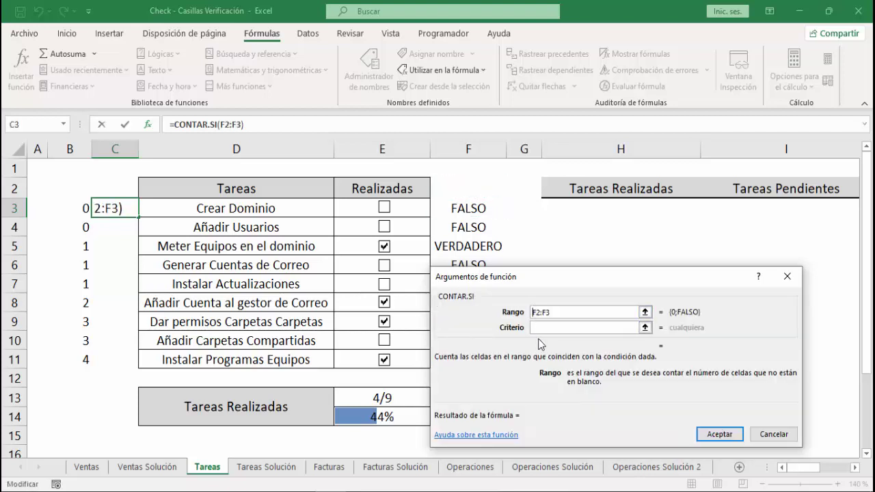
pyautogui.press('F4')
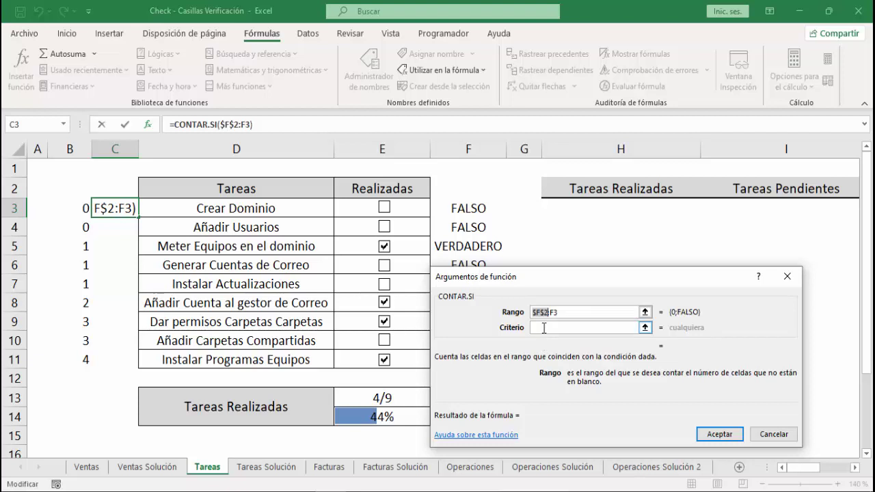
pyautogui.click(543, 328)
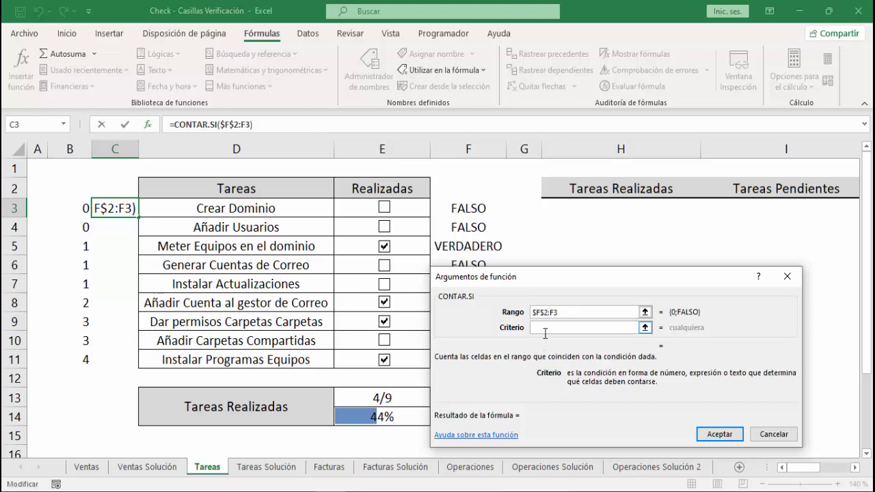
pyautogui.write('FALSO')
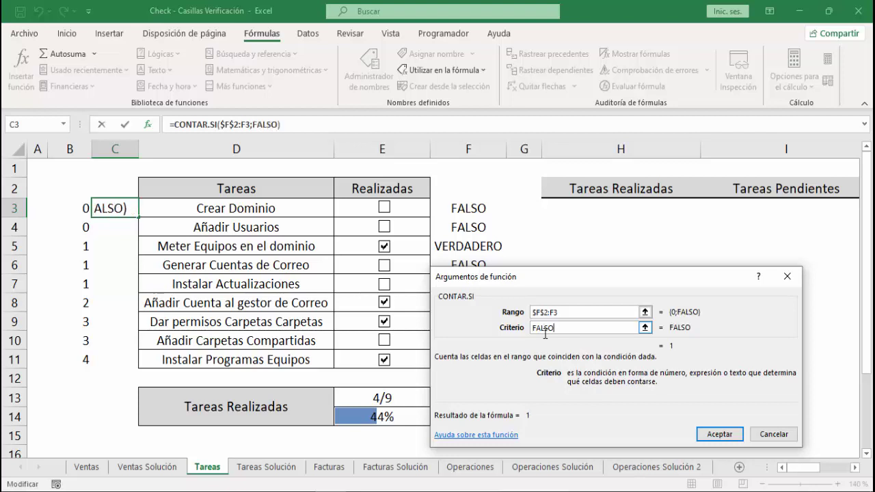
pyautogui.click(719, 434)
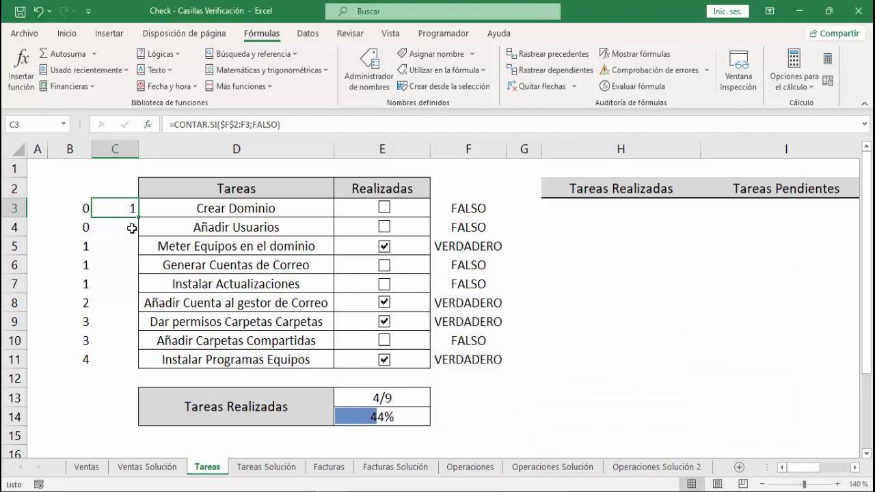
pyautogui.moveTo(138, 217); pyautogui.dragTo(129, 359)
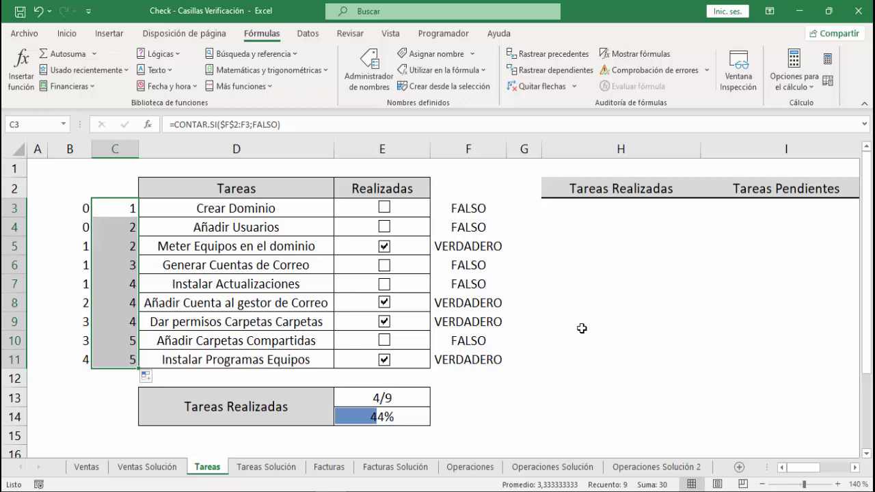
# Narrow helper columns B and C, and number cells G3 to G11 from 1 to 9.
pyautogui.click(528, 206)
pyautogui.moveTo(138, 153); pyautogui.dragTo(64, 149)
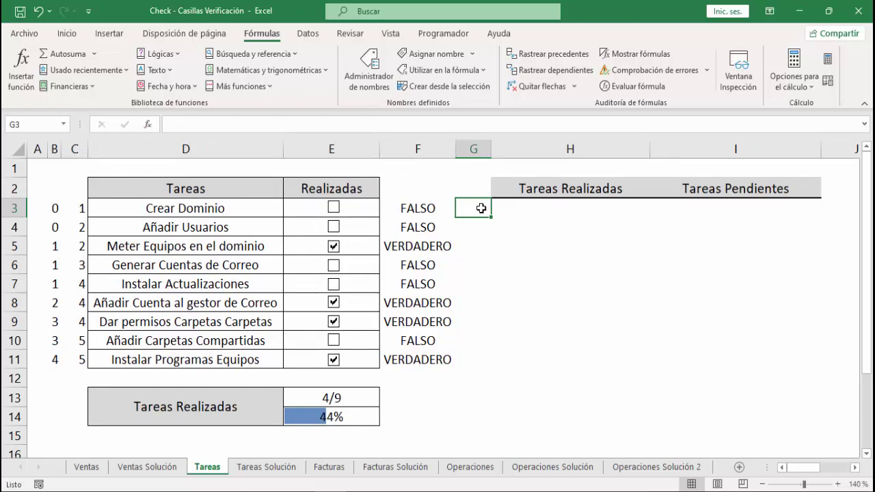
pyautogui.write('1')
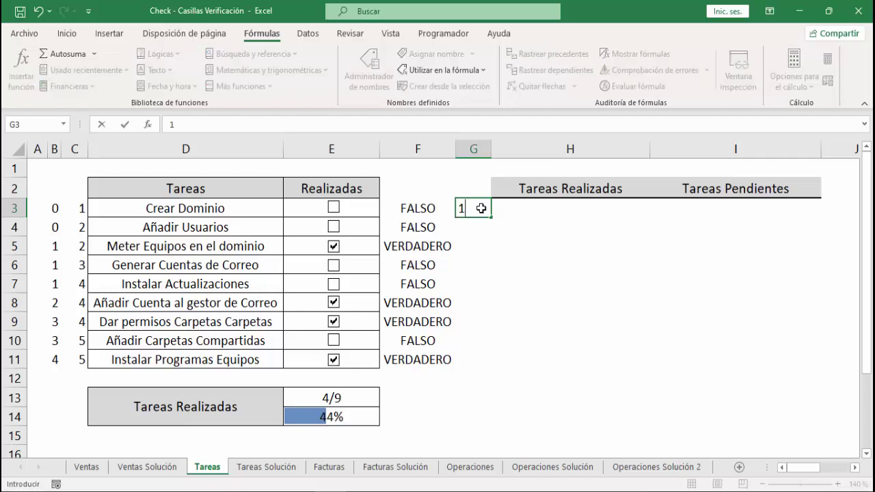
pyautogui.press('Return')
pyautogui.write('2')
pyautogui.click(481, 209)
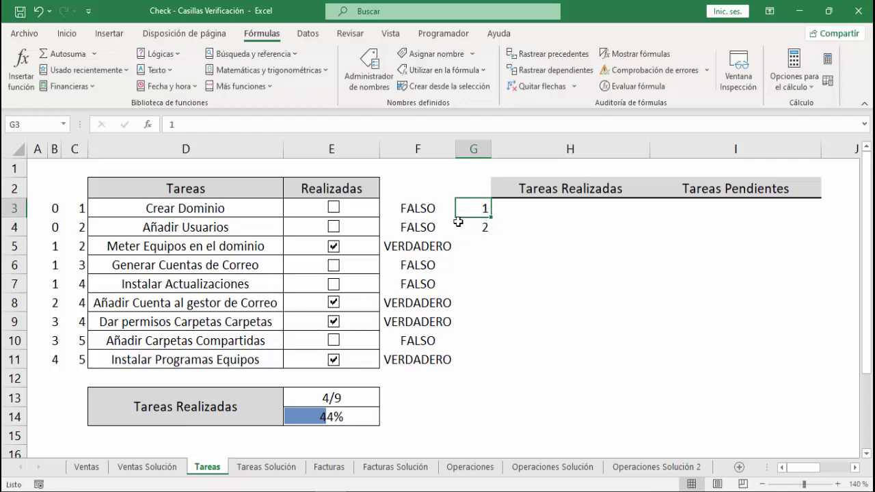
pyautogui.moveTo(480, 211); pyautogui.dragTo(495, 363)
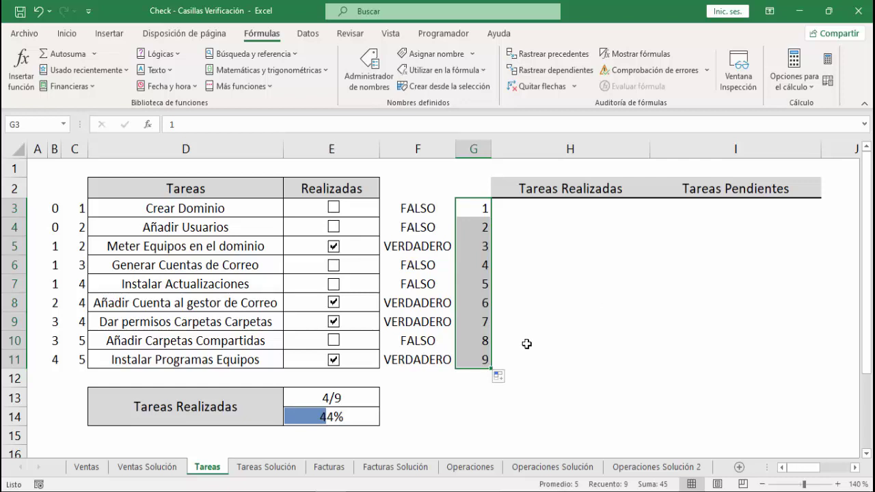
# Start a BUSCARV formula in H3 with lookup value G3 and the absolute table range $B$3:$D$11.
pyautogui.click(562, 208)
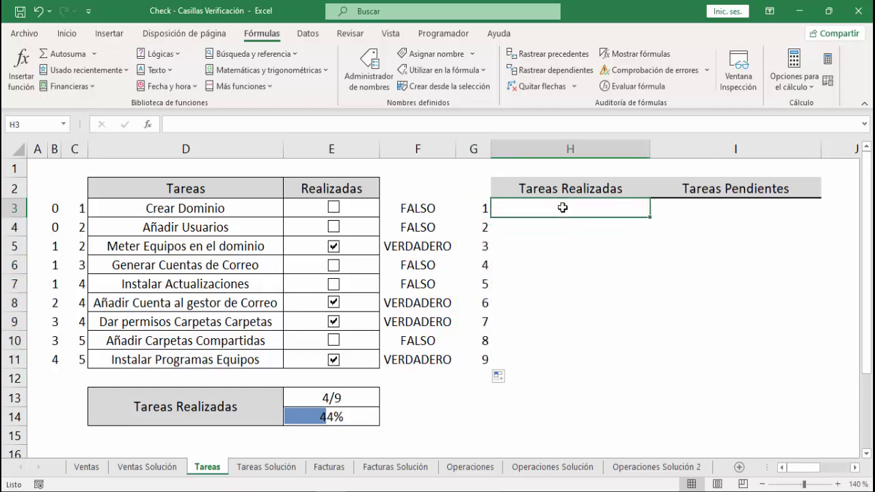
pyautogui.hotkey('ctrl', 'z')
pyautogui.click(253, 54)
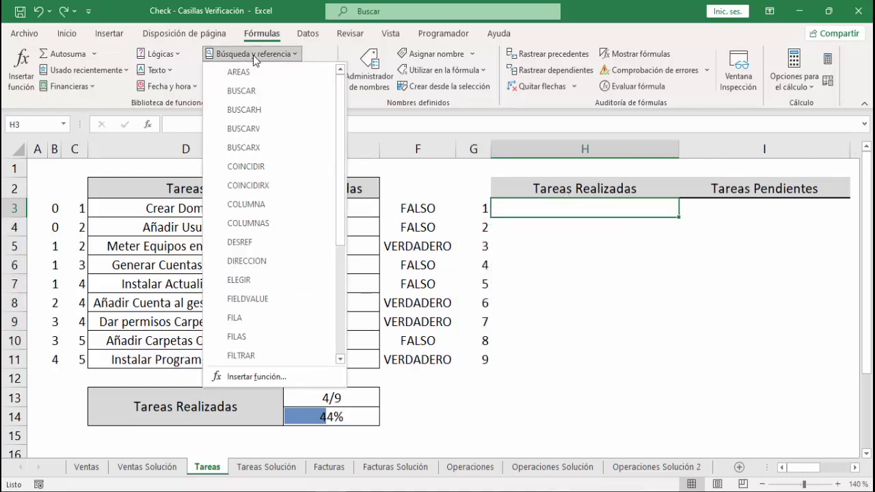
pyautogui.click(284, 129)
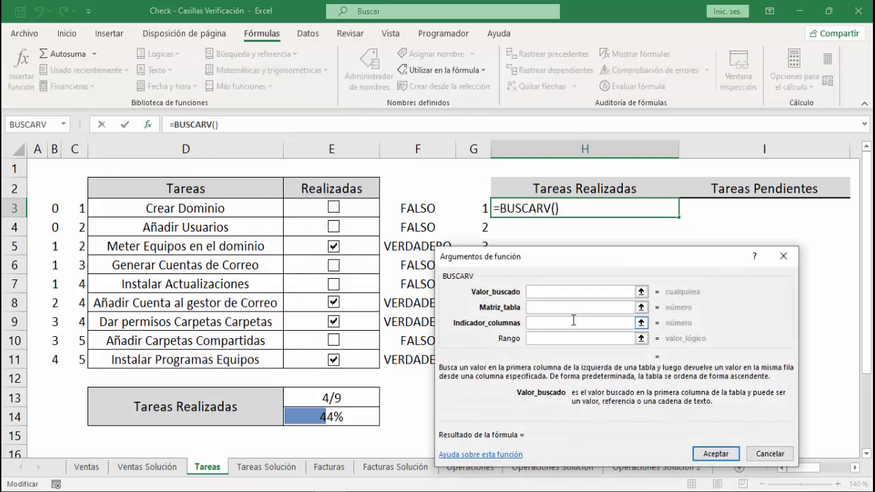
pyautogui.click(473, 208)
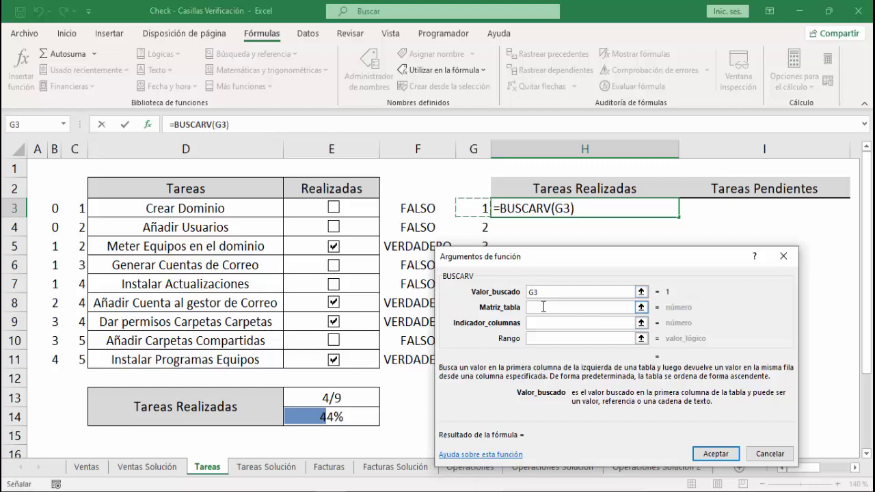
pyautogui.click(543, 307)
pyautogui.click(54, 208)
pyautogui.moveTo(88, 218); pyautogui.dragTo(240, 354)
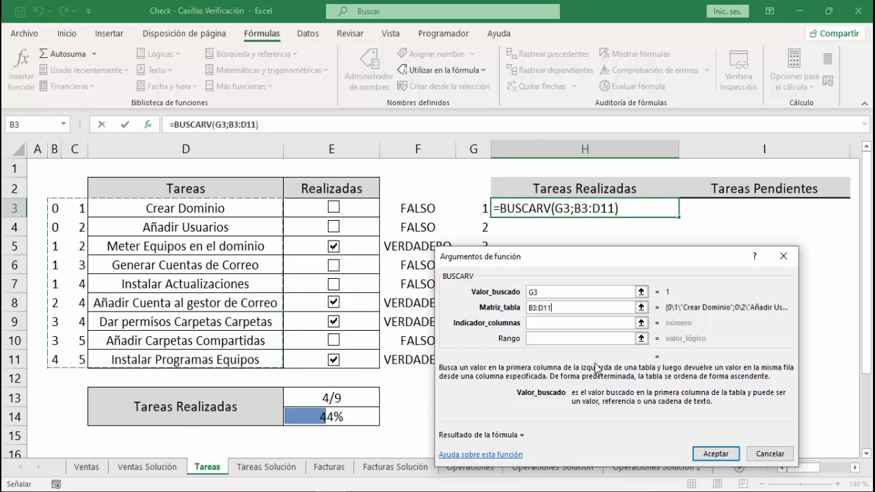
pyautogui.press('F4')
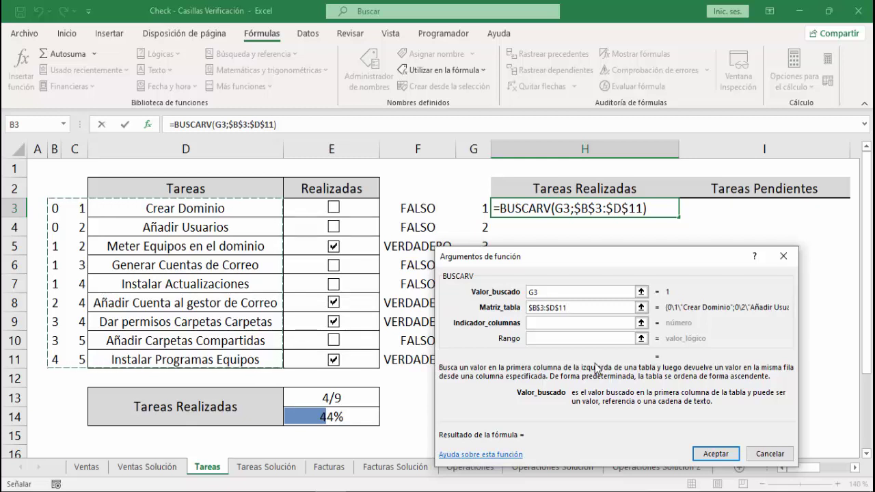
# Complete the H3 BUSCARV with column index 3 and exact match Falso, and fill it down to H11.
pyautogui.click(542, 324)
pyautogui.write('3')
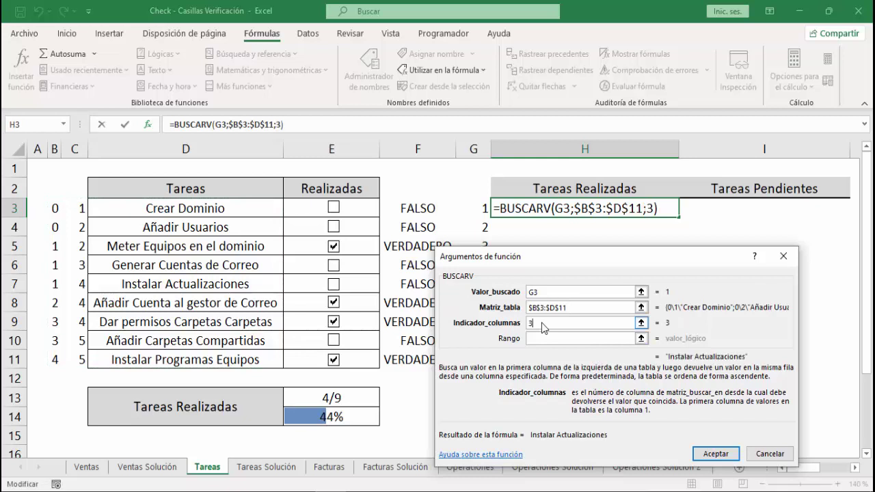
pyautogui.click(553, 339)
pyautogui.write('F')
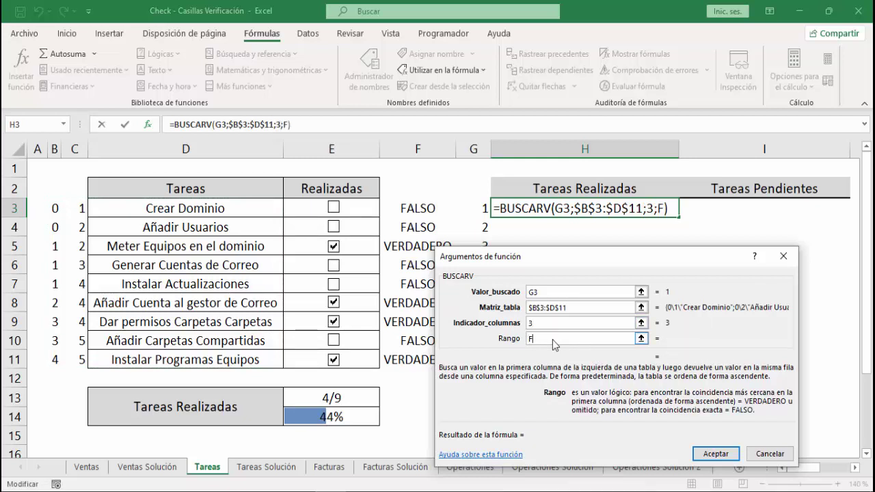
pyautogui.write('also')
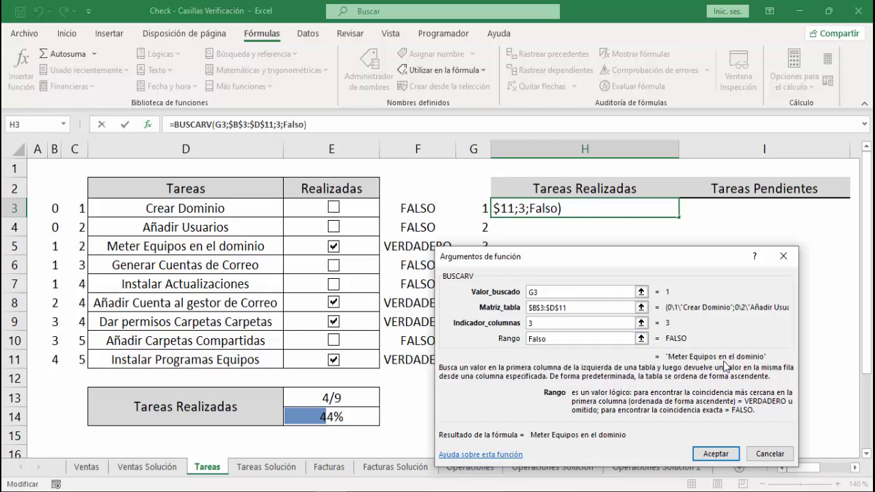
pyautogui.click(718, 453)
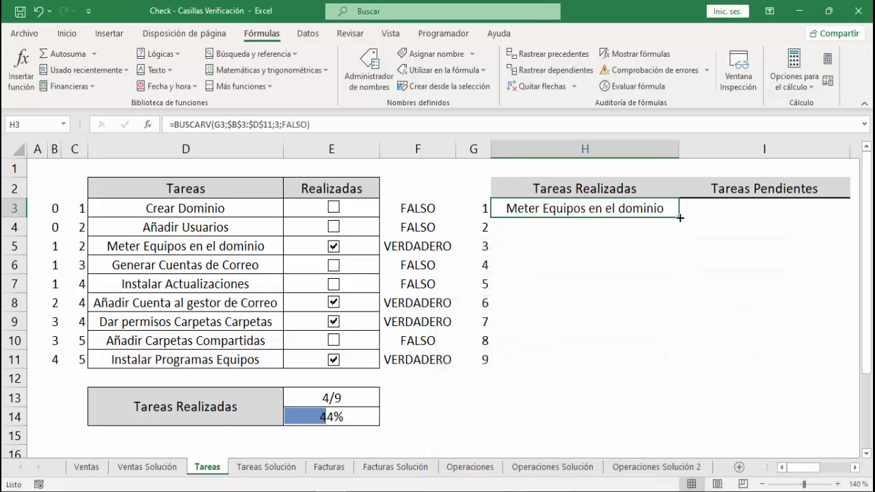
pyautogui.moveTo(680, 217); pyautogui.dragTo(654, 354)
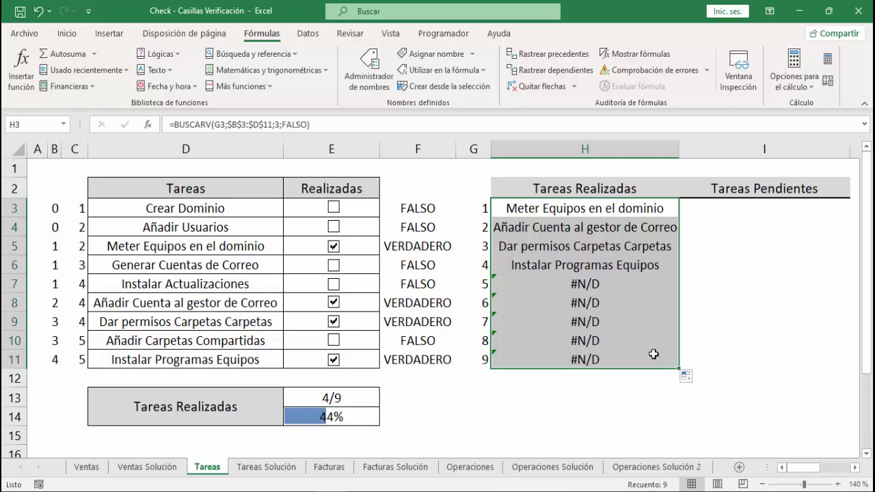
# Copy the BUSCARV expression from H3 without its equals sign and clear cells H3 to H11.
pyautogui.click(589, 209)
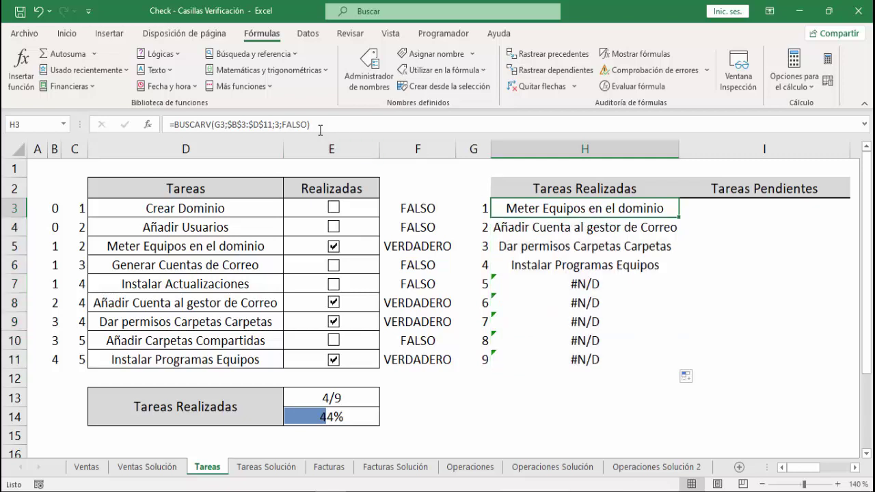
pyautogui.moveTo(320, 130)
pyautogui.mouseDown()
pyautogui.moveTo(203, 113)
pyautogui.moveTo(172, 121)
pyautogui.moveTo(311, 125)
pyautogui.mouseUp()
pyautogui.rightClick(290, 123)
pyautogui.click(311, 148)
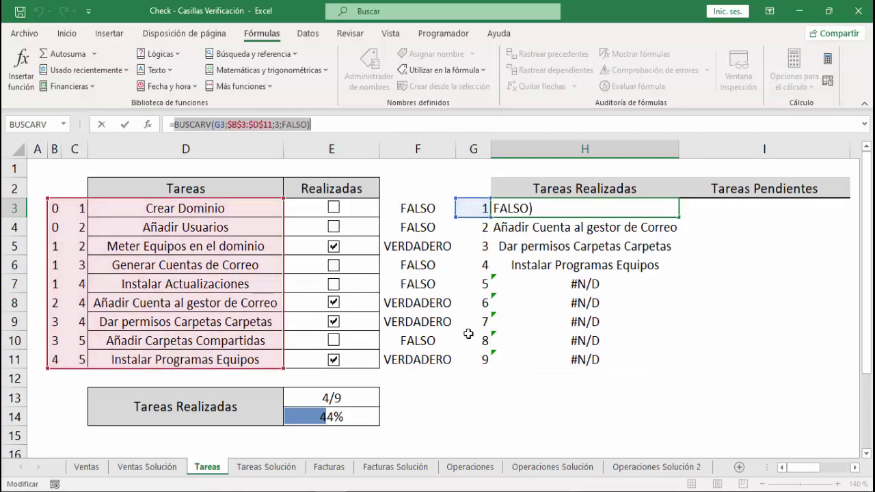
pyautogui.press('Escape')
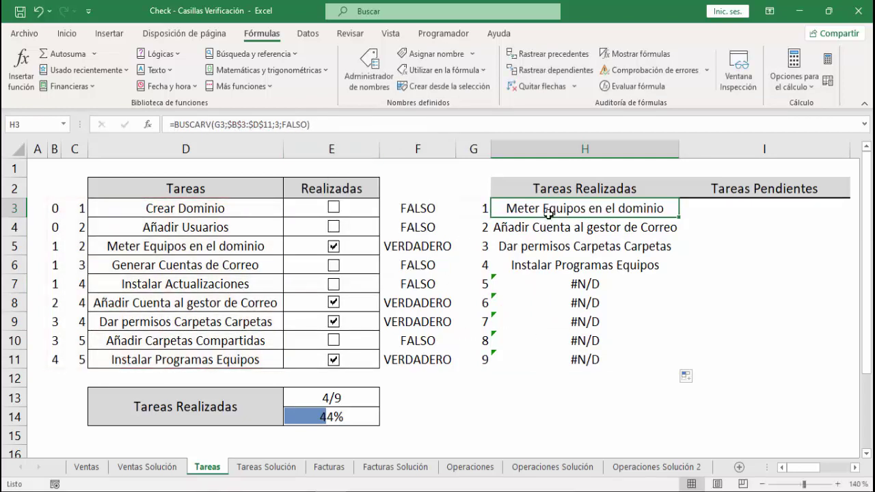
pyautogui.moveTo(549, 213); pyautogui.dragTo(570, 345)
pyautogui.press('Delete')
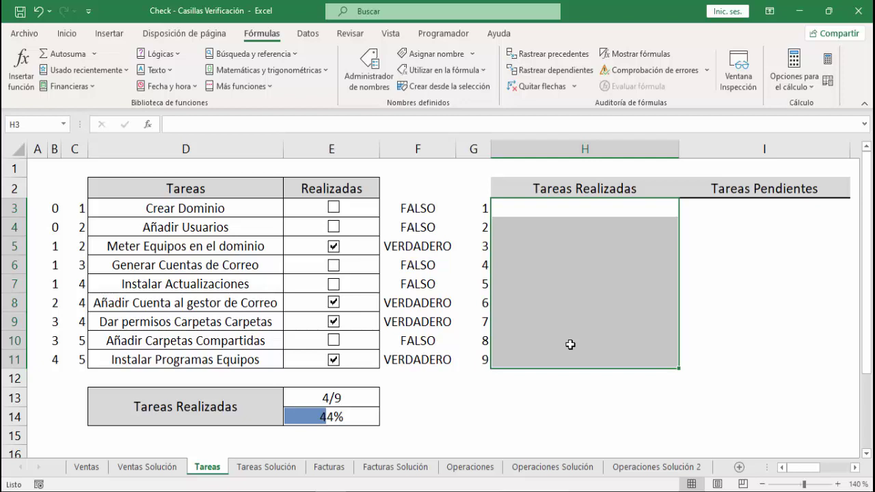
# Enter SI.ERROR in H3 with the copied BUSCARV as its value and "" as the error value, and fill it down to H11.
pyautogui.click(165, 54)
pyautogui.click(227, 187)
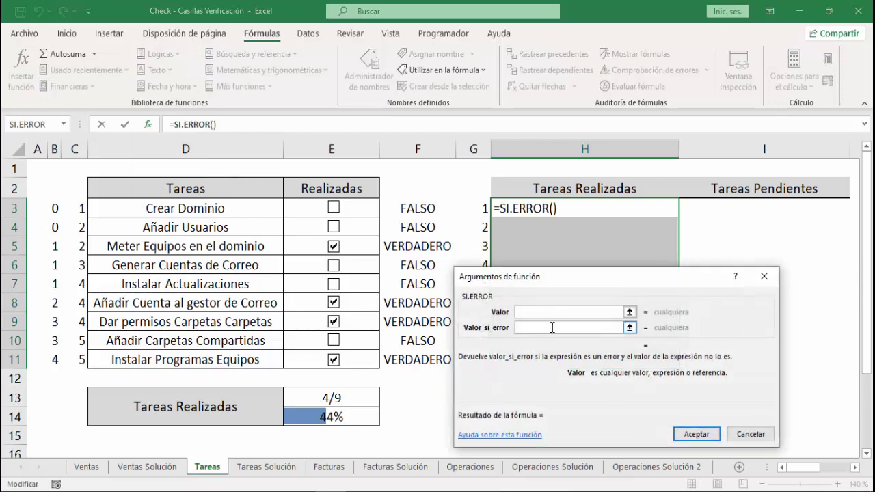
pyautogui.rightClick(541, 312)
pyautogui.click(571, 353)
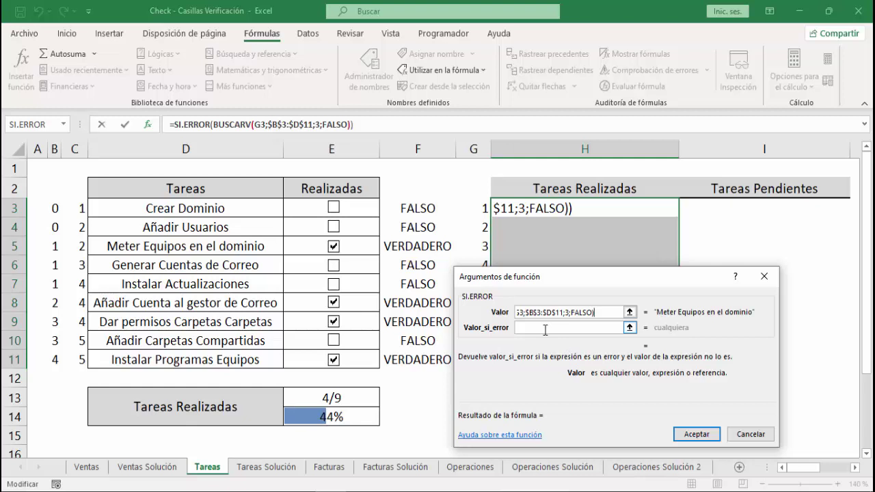
pyautogui.click(545, 329)
pyautogui.write('""')
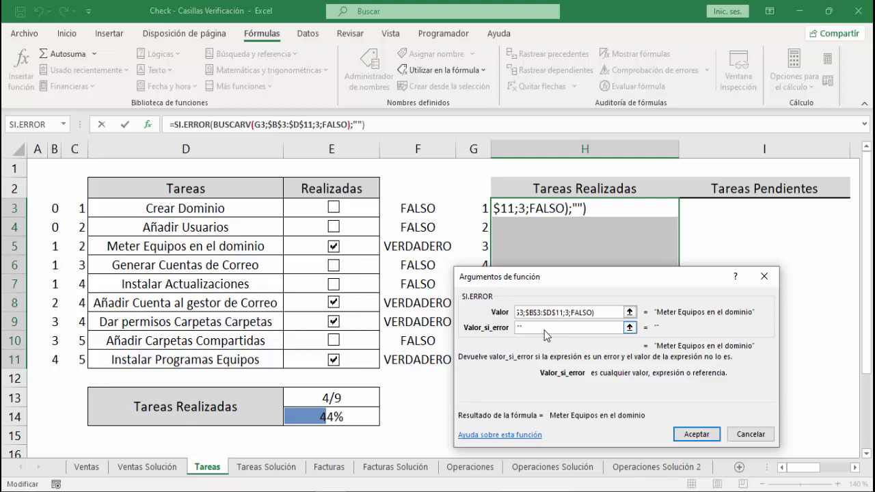
pyautogui.click(689, 435)
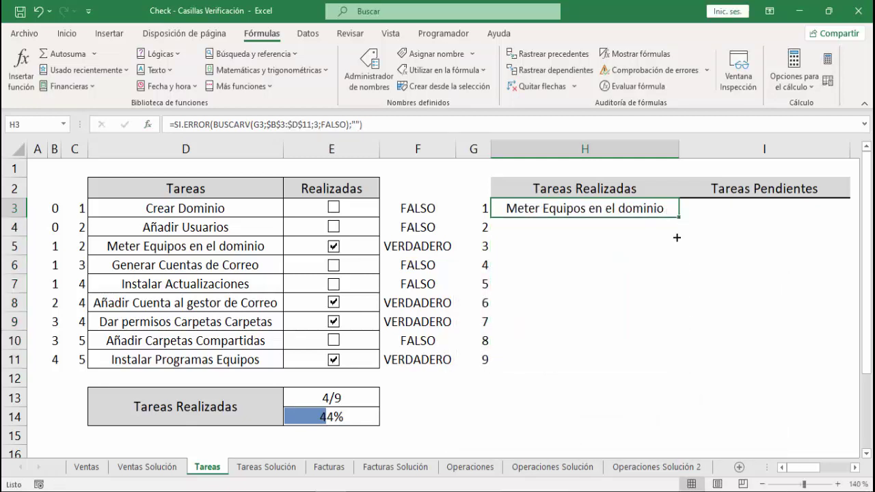
pyautogui.doubleClick(667, 373)
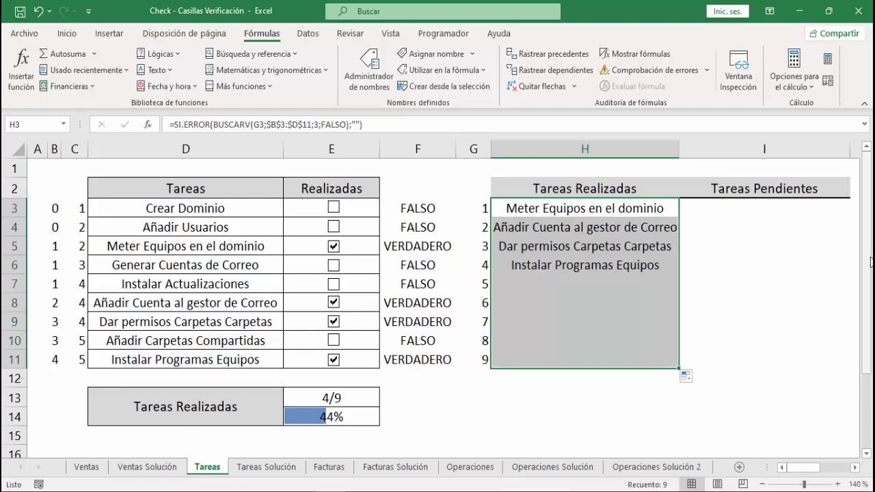
# Start a BUSCARV formula in I3 with lookup value G3 and the absolute table range $C$3:$D$11.
pyautogui.click(740, 203)
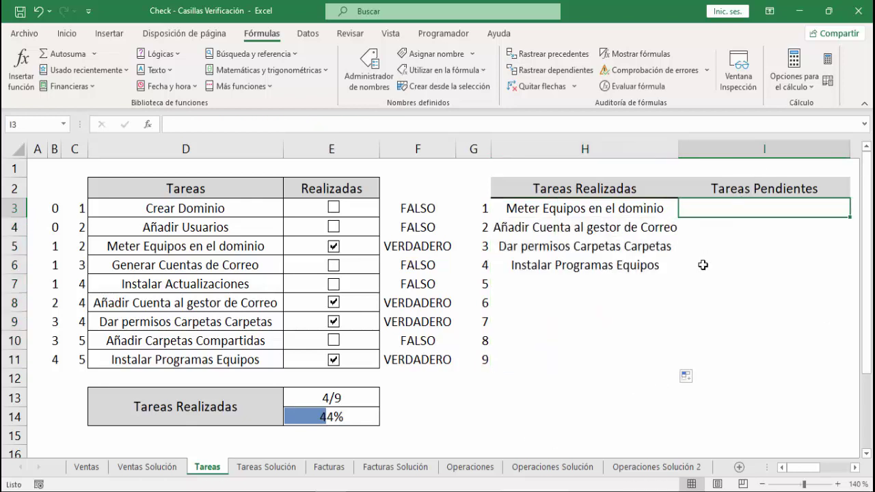
pyautogui.click(278, 54)
pyautogui.click(271, 128)
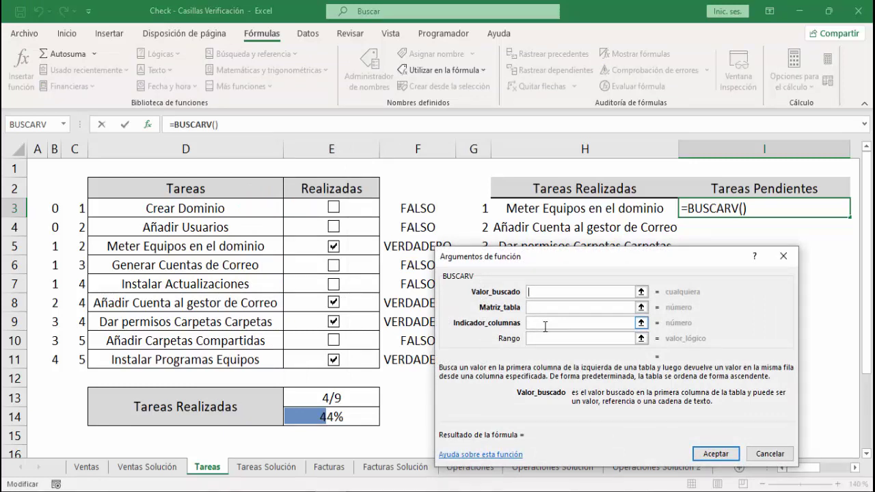
pyautogui.click(482, 209)
pyautogui.click(536, 307)
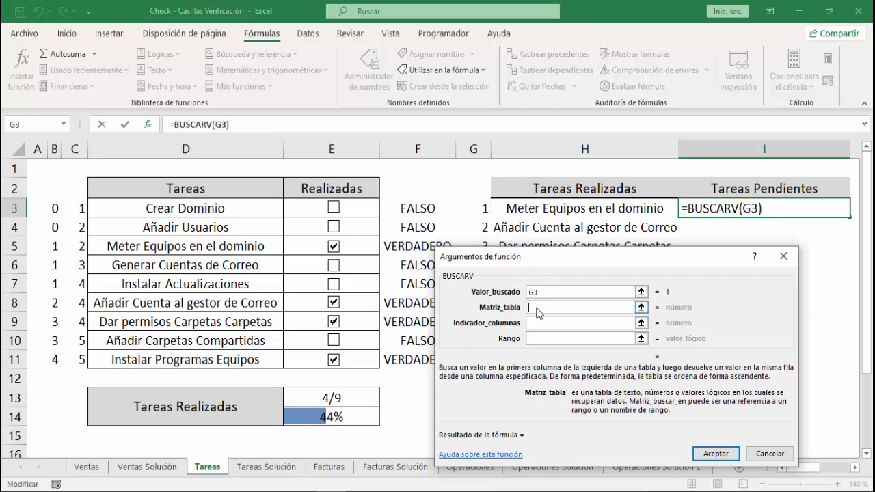
pyautogui.moveTo(77, 209); pyautogui.dragTo(206, 360)
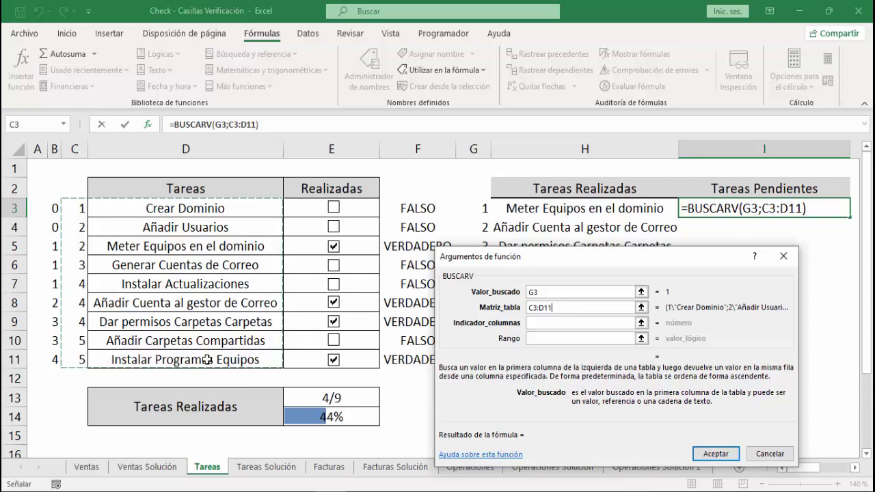
pyautogui.press('F4')
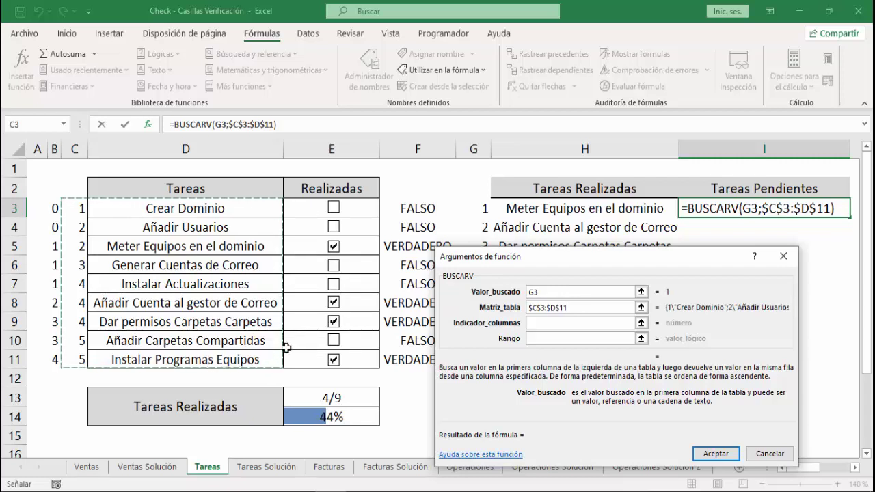
# Complete the I3 BUSCARV with column index 2 and exact match Falso, and fill it down to I11.
pyautogui.click(550, 324)
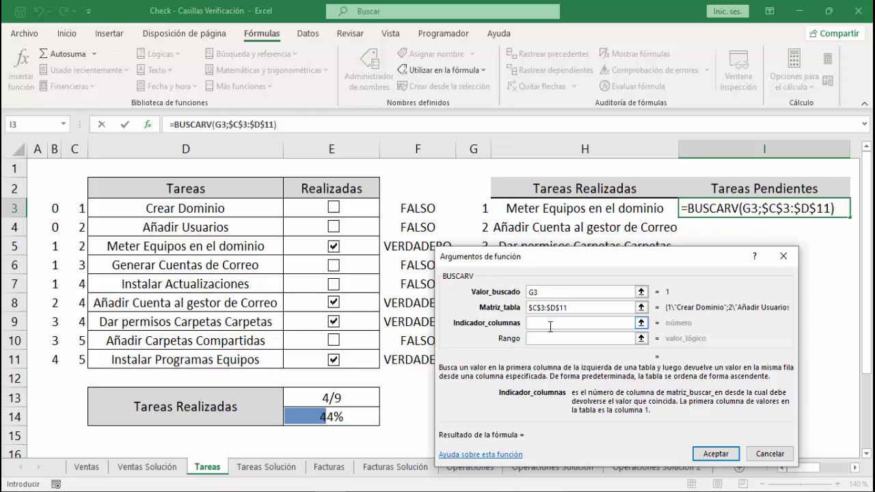
pyautogui.write('2')
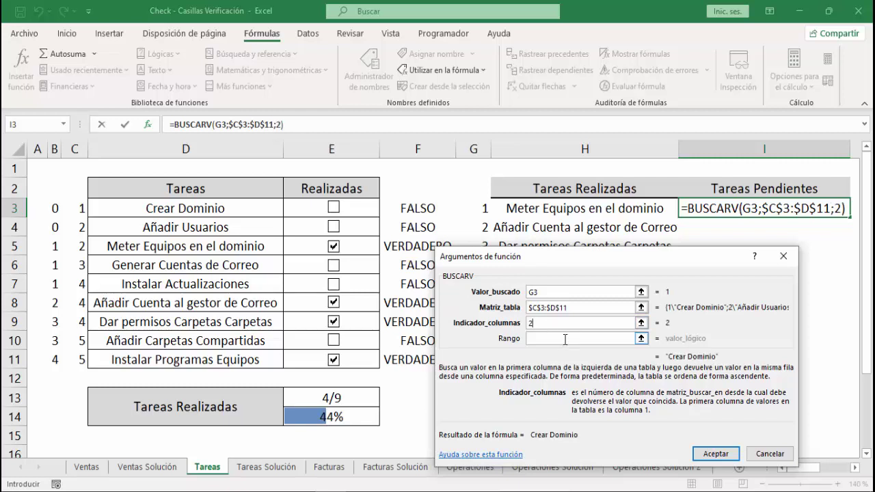
pyautogui.click(564, 339)
pyautogui.write('Falso')
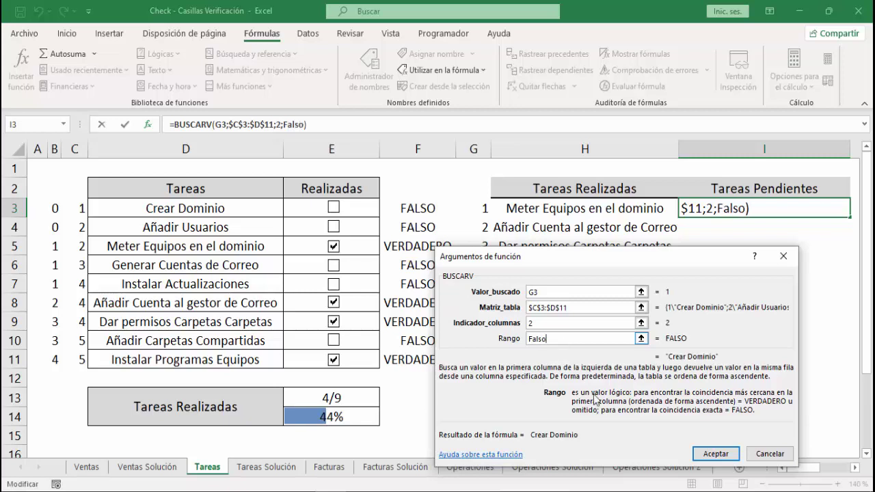
pyautogui.click(697, 457)
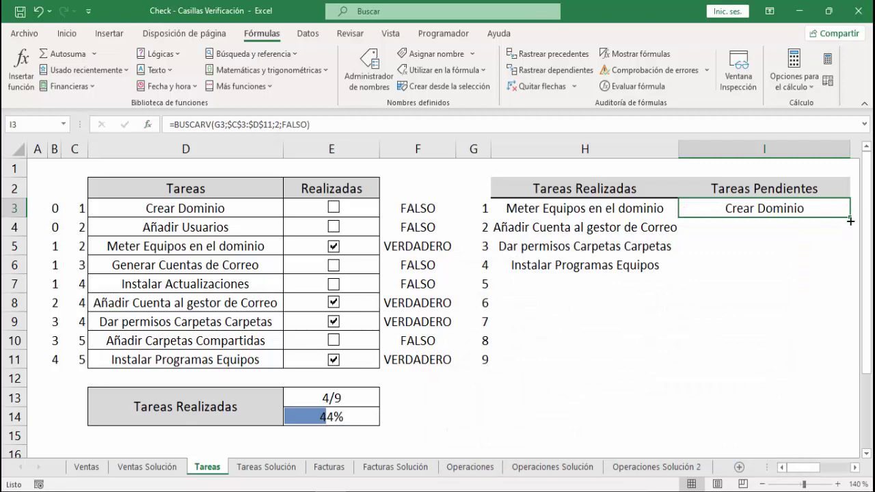
pyautogui.moveTo(850, 218); pyautogui.dragTo(840, 377)
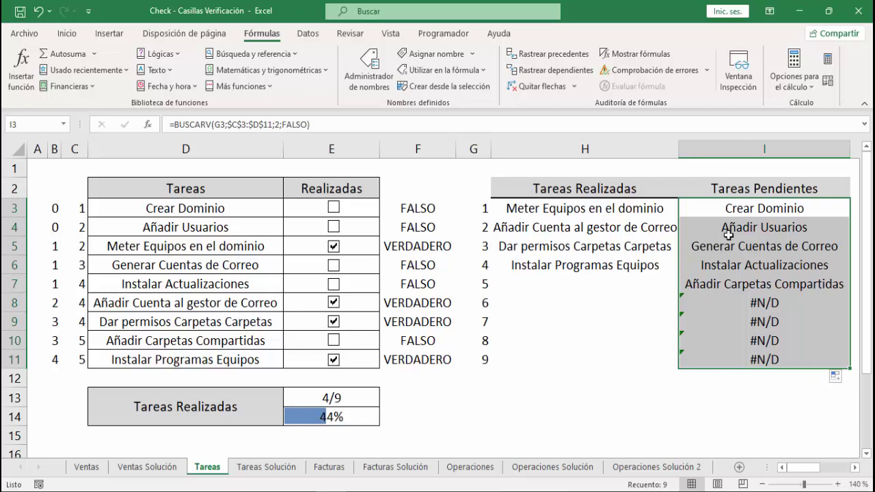
# Copy the BUSCARV expression from I3 without its equals sign and clear cells I3 to I11.
pyautogui.click(728, 210)
pyautogui.click(316, 124)
pyautogui.moveTo(315, 124); pyautogui.dragTo(174, 124)
pyautogui.hotkey('ctrl', 'c')
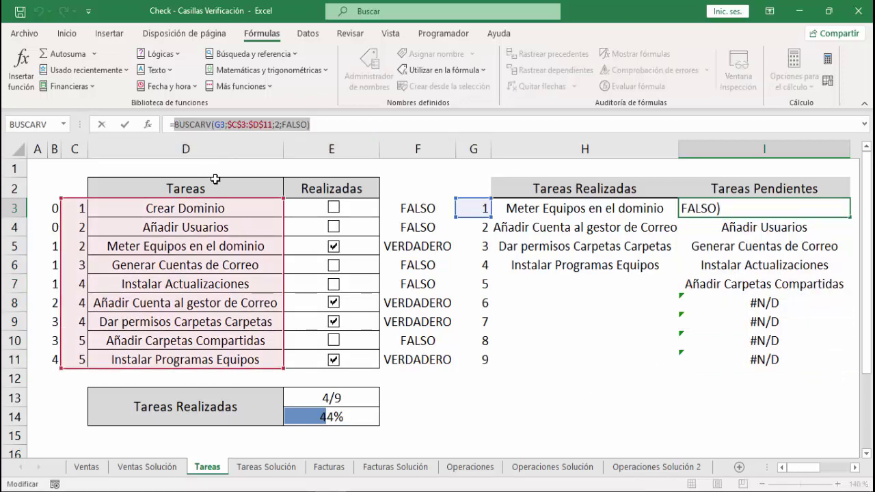
pyautogui.press('Escape')
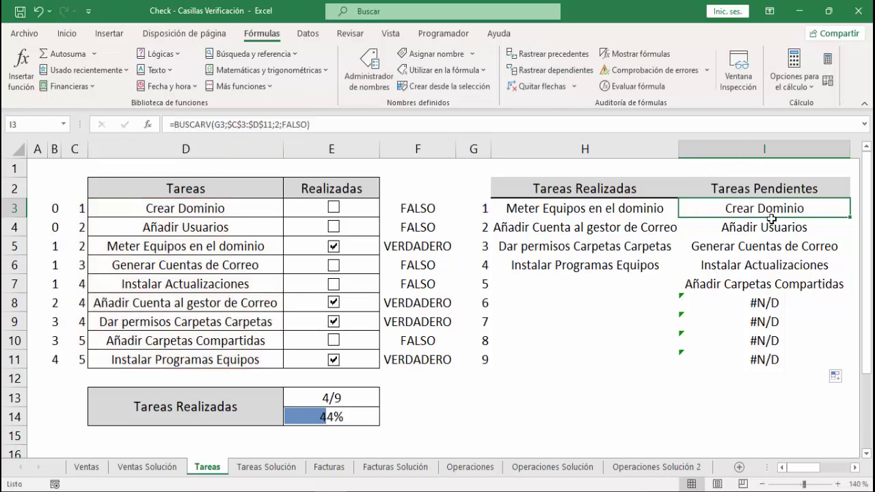
pyautogui.moveTo(766, 209); pyautogui.dragTo(766, 347)
pyautogui.press('Delete')
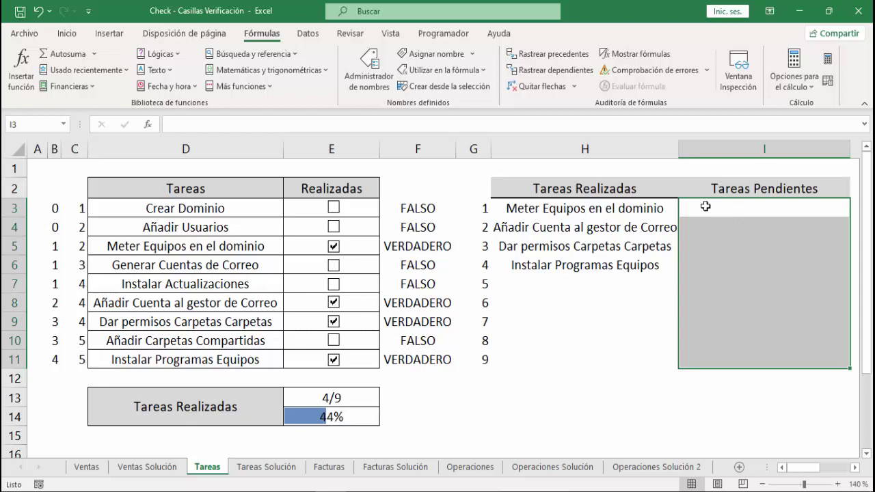
# Enter SI.ERROR in I3 with the copied BUSCARV as its value and "" as the error value, and fill it down to I11.
pyautogui.click(175, 63)
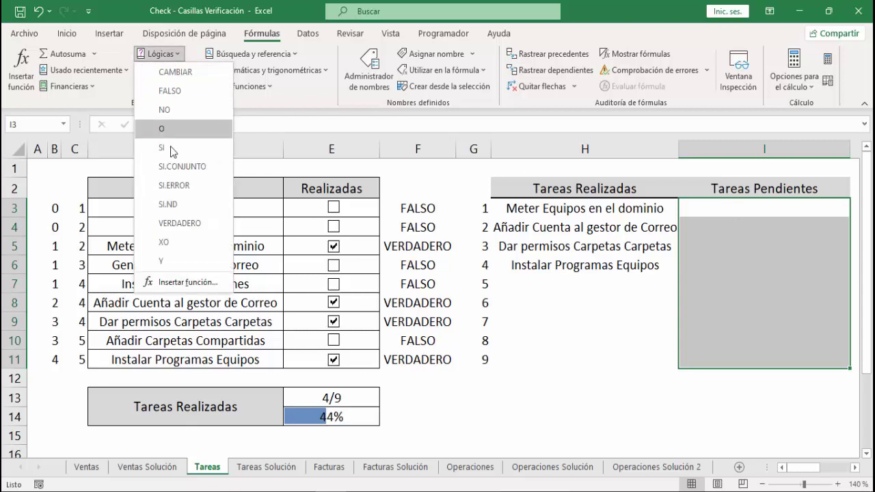
pyautogui.click(179, 184)
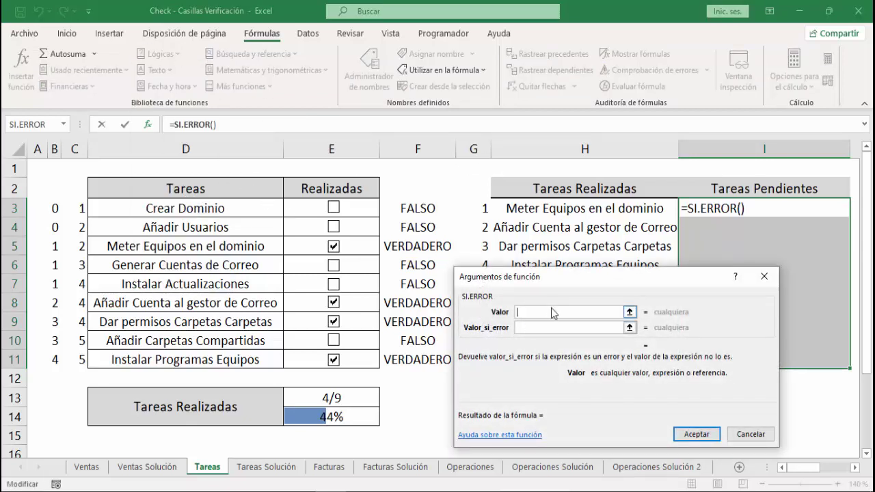
pyautogui.hotkey('ctrl', 'v')
pyautogui.click(551, 329)
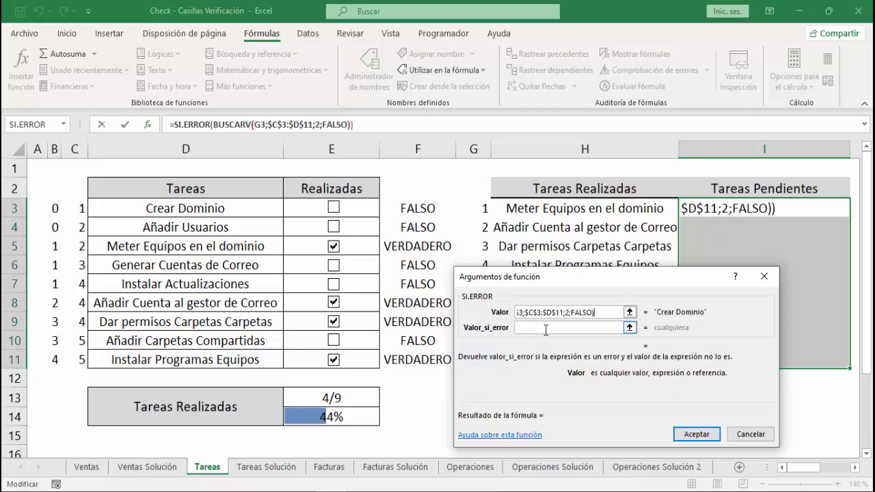
pyautogui.click(545, 329)
pyautogui.write('""')
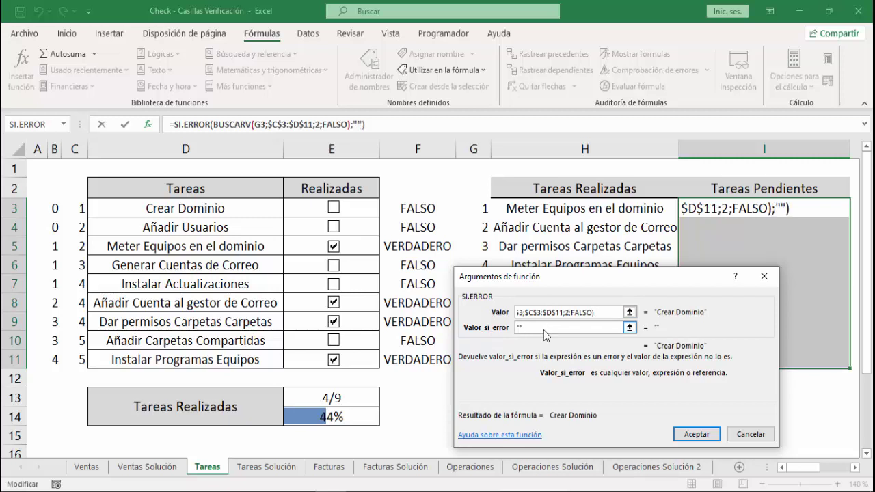
pyautogui.click(695, 433)
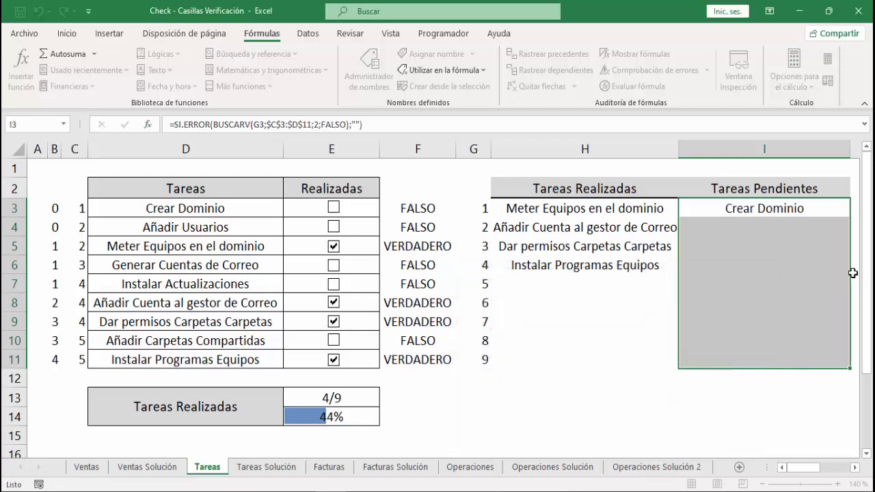
pyautogui.moveTo(850, 217)
pyautogui.mouseDown()
pyautogui.moveTo(838, 247)
pyautogui.moveTo(829, 365)
pyautogui.mouseUp()
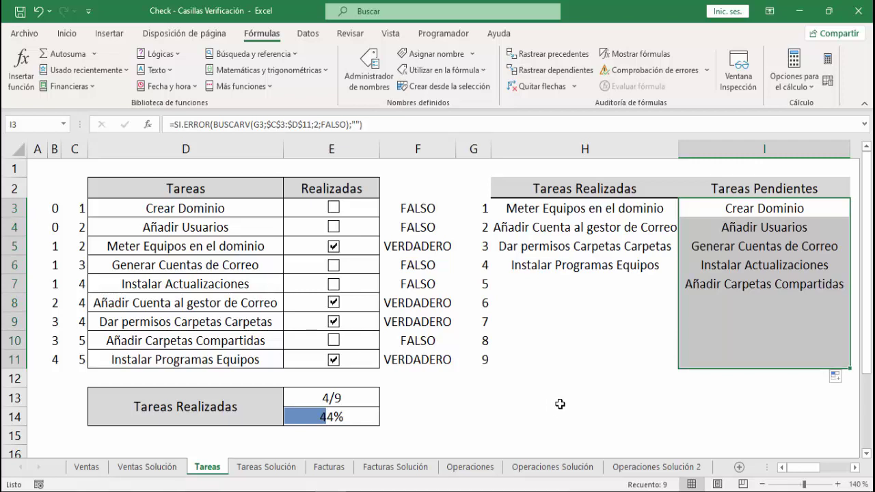
# Insert a blank column between the number column G and the Tareas Realizadas list.
pyautogui.click(466, 149)
pyautogui.moveTo(465, 149); pyautogui.dragTo(444, 148)
pyautogui.click(467, 149)
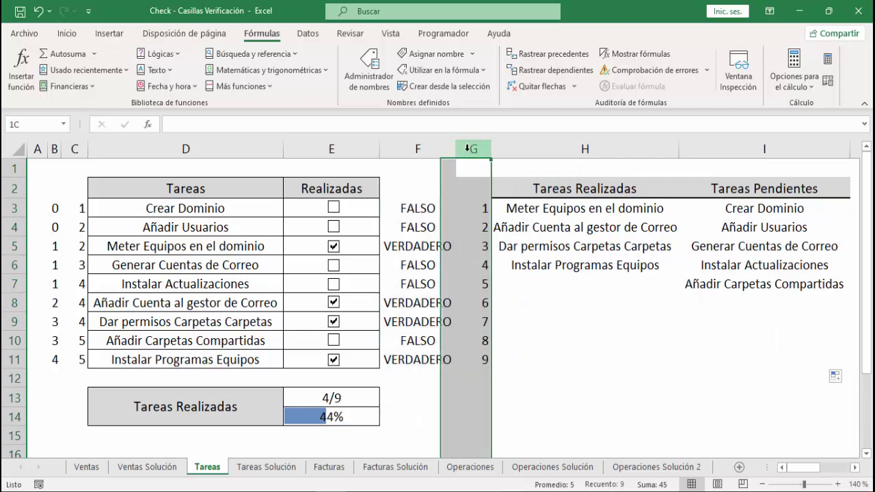
pyautogui.click(504, 149)
pyautogui.rightClick(503, 150)
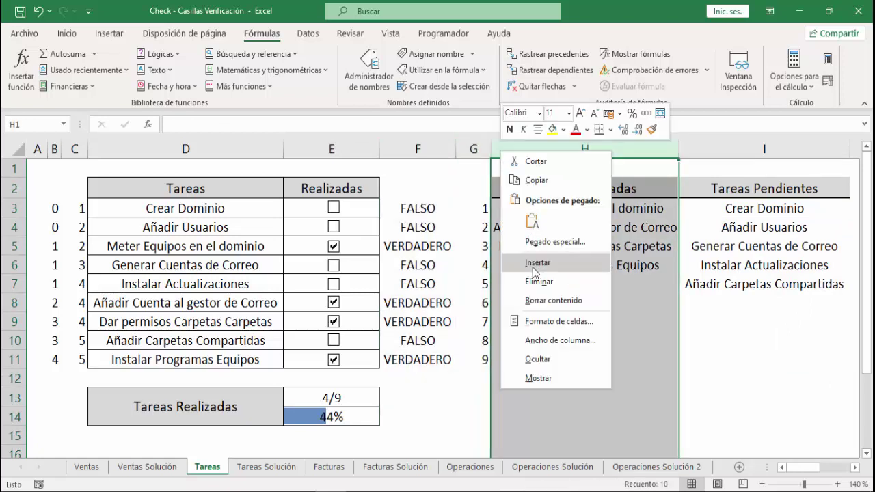
pyautogui.click(534, 265)
# Hide helper columns F and G, which hold the linked check box values and the list numbers.
pyautogui.click(473, 149)
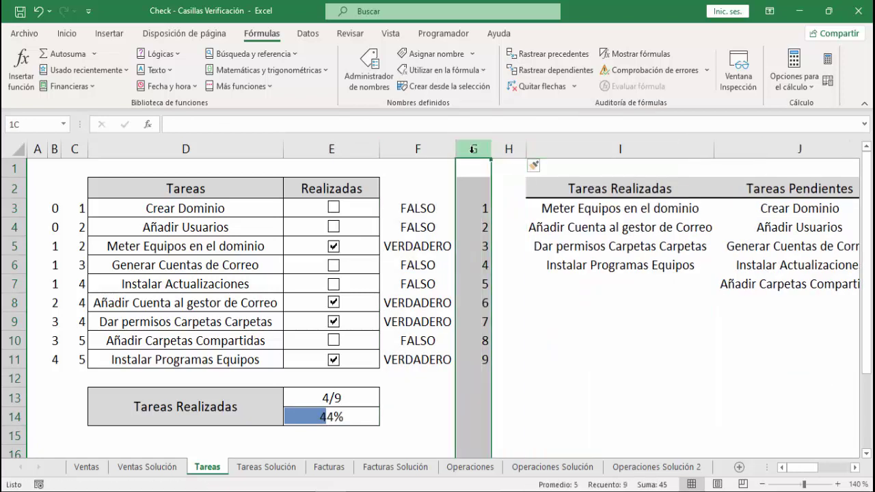
pyautogui.moveTo(473, 149); pyautogui.dragTo(432, 148)
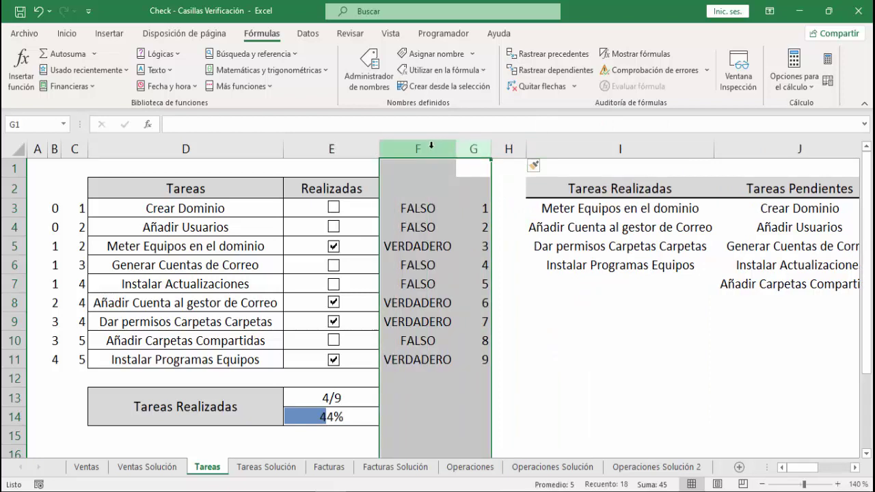
pyautogui.rightClick(431, 148)
pyautogui.click(469, 356)
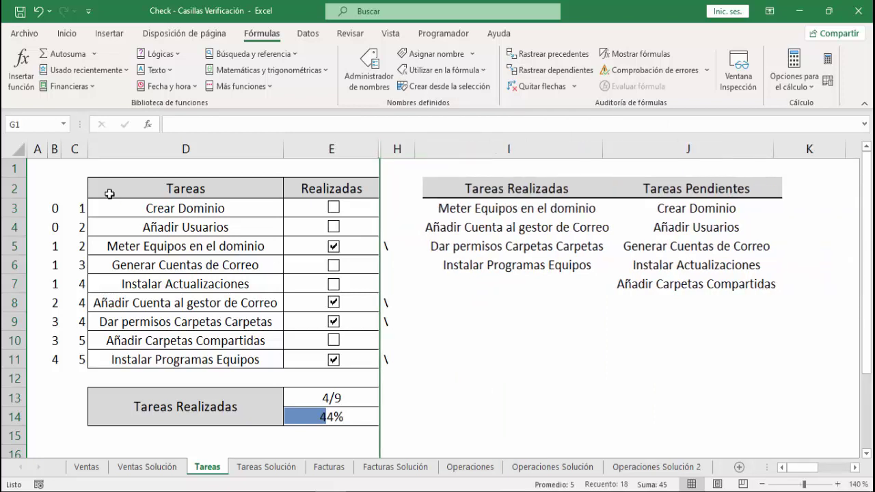
# Hide helper columns B and C, and widen the blank columns A and H around the task table.
pyautogui.moveTo(75, 148); pyautogui.dragTo(54, 147)
pyautogui.rightClick(54, 147)
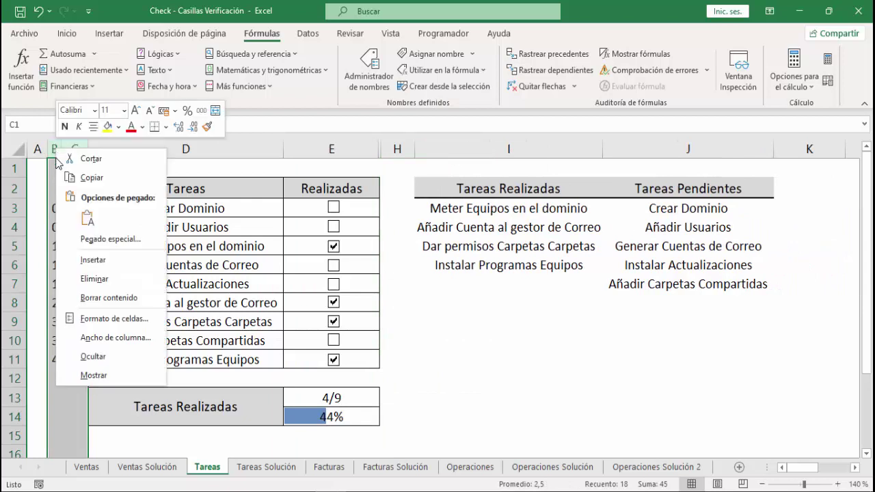
pyautogui.click(81, 356)
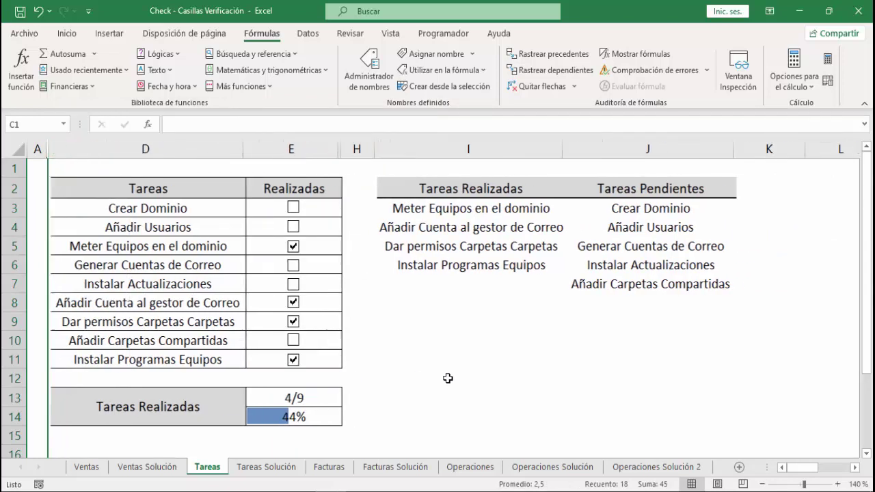
pyautogui.click(527, 393)
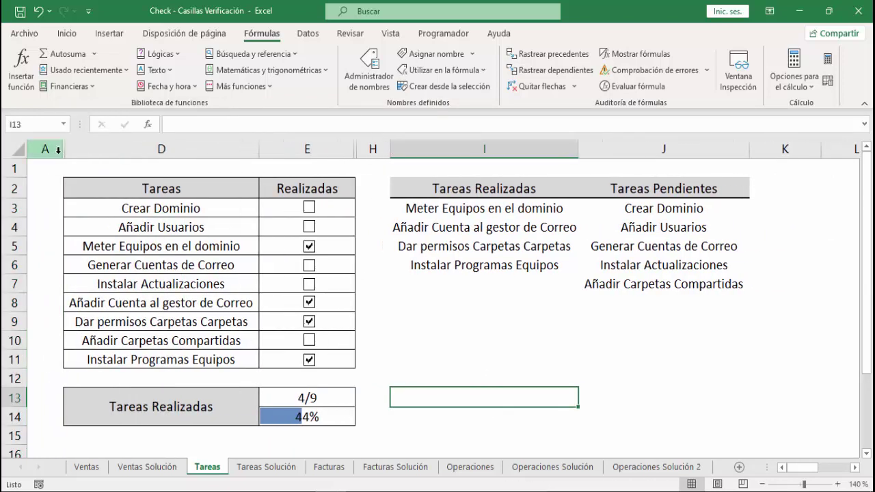
pyautogui.moveTo(59, 153); pyautogui.dragTo(90, 158)
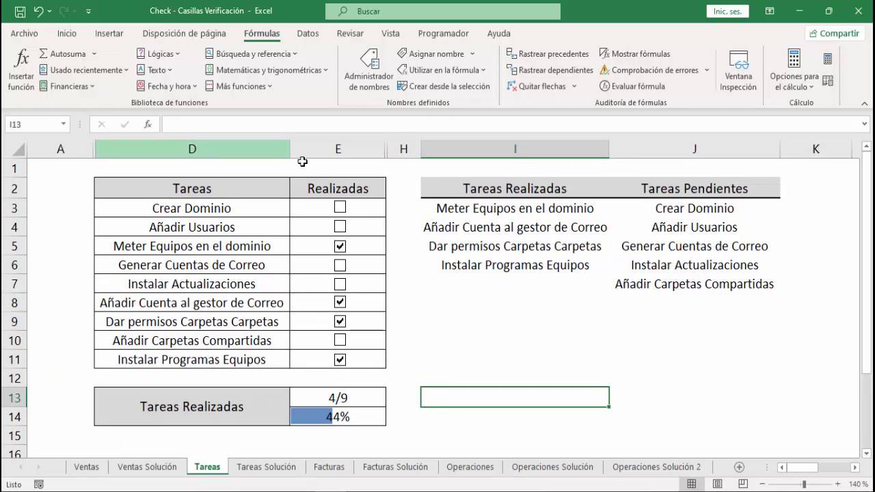
pyautogui.moveTo(422, 150); pyautogui.dragTo(438, 151)
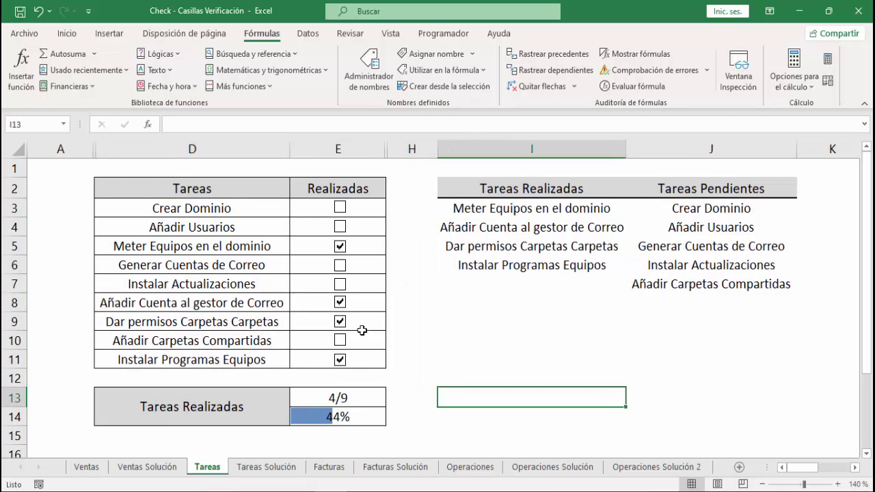
# Test the checklist by ticking every unfinished task in the Realizadas column, so all nine are marked as done.
pyautogui.click(340, 340)
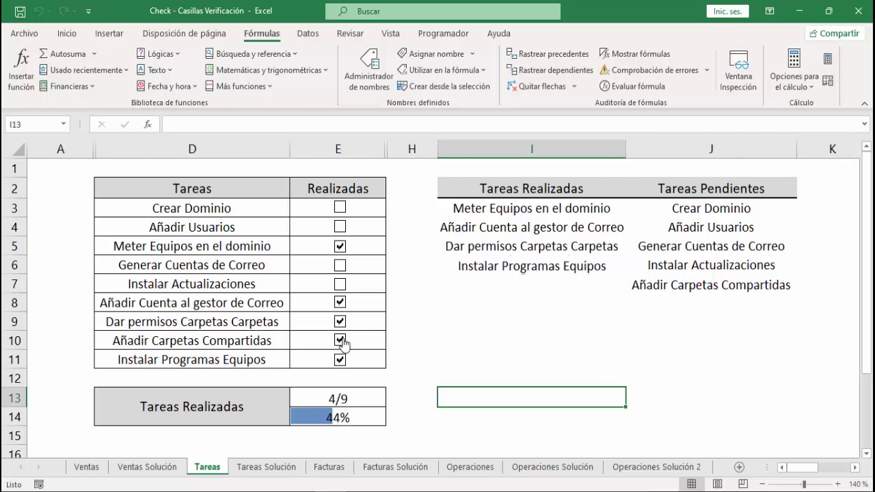
pyautogui.click(340, 302)
pyautogui.click(340, 265)
pyautogui.click(340, 284)
pyautogui.click(340, 303)
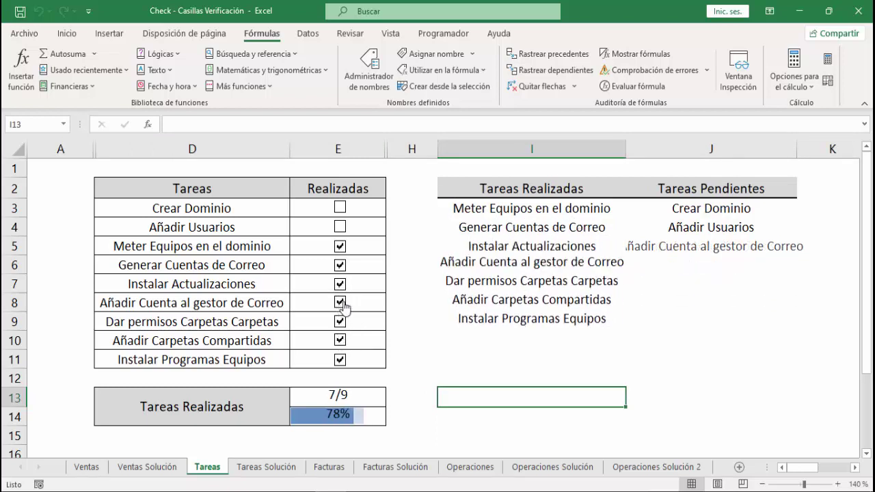
pyautogui.click(340, 226)
pyautogui.click(340, 207)
# Clear all nine task check boxes in the Realizadas column, from Crear Dominio down to Instalar Programas Equipos.
pyautogui.click(341, 210)
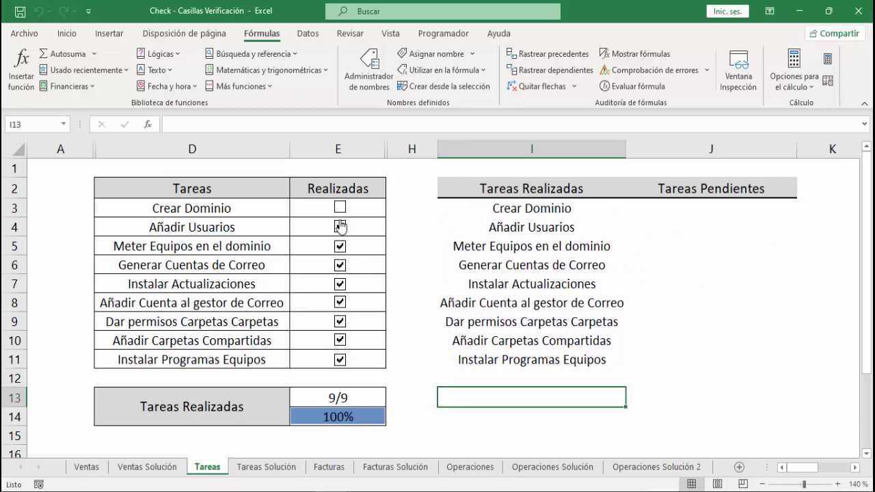
pyautogui.click(340, 227)
pyautogui.click(340, 236)
pyautogui.click(340, 247)
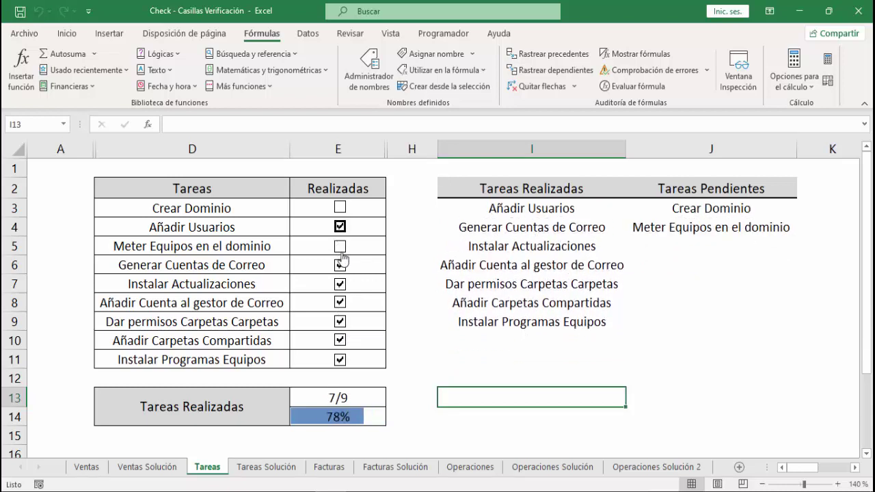
pyautogui.click(340, 227)
pyautogui.click(340, 265)
pyautogui.click(340, 301)
pyautogui.click(339, 283)
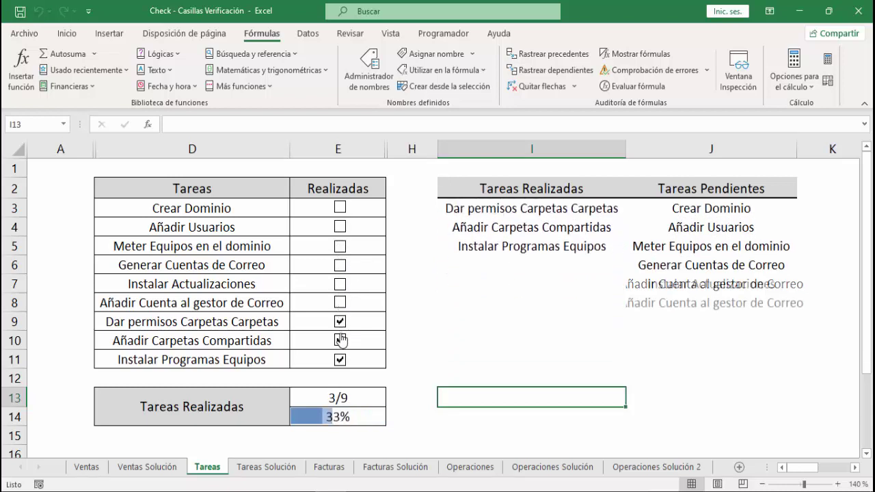
pyautogui.click(340, 321)
pyautogui.click(340, 340)
pyautogui.click(339, 360)
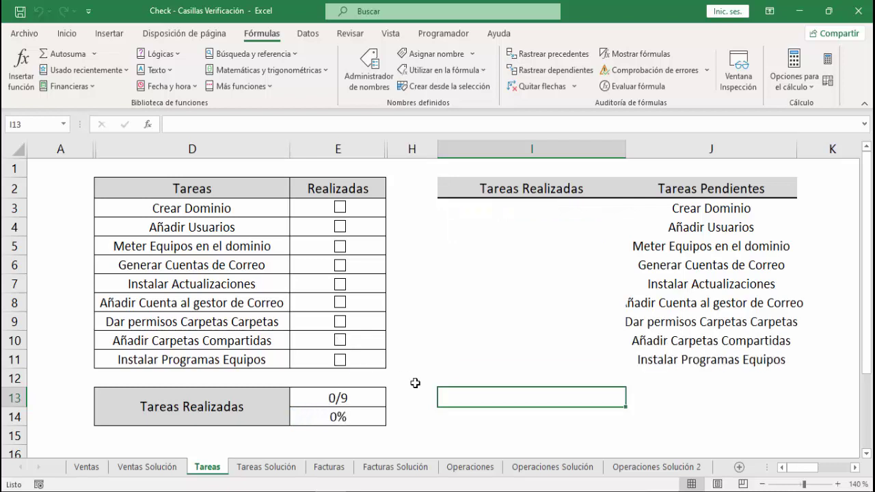
# Tick Instalar Programas Equipos, Meter Equipos en el dominio, Añadir Cuenta al gestor de Correo and Añadir Carpetas Compartidas, and widen column J to fit its tasks.
pyautogui.click(340, 360)
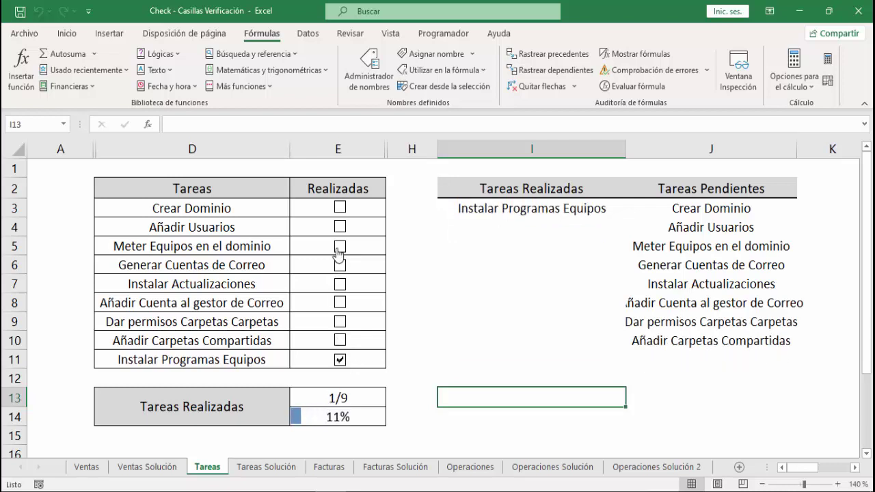
pyautogui.click(340, 248)
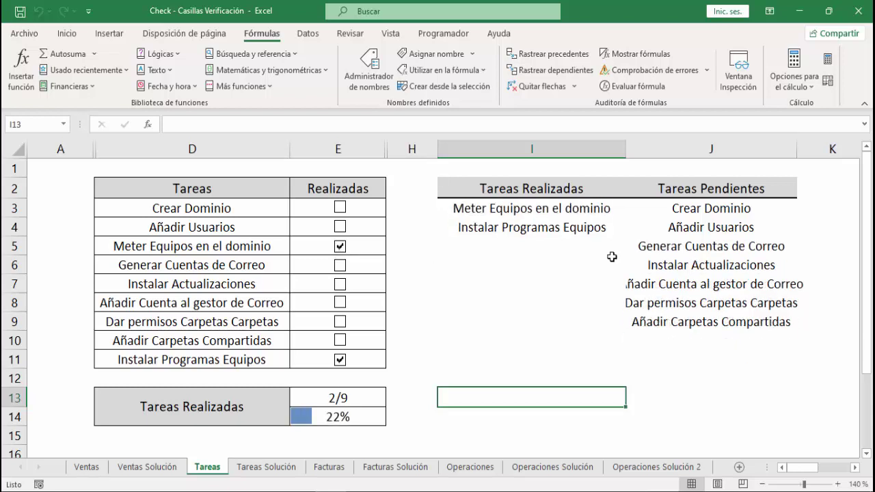
pyautogui.moveTo(797, 149); pyautogui.dragTo(822, 155)
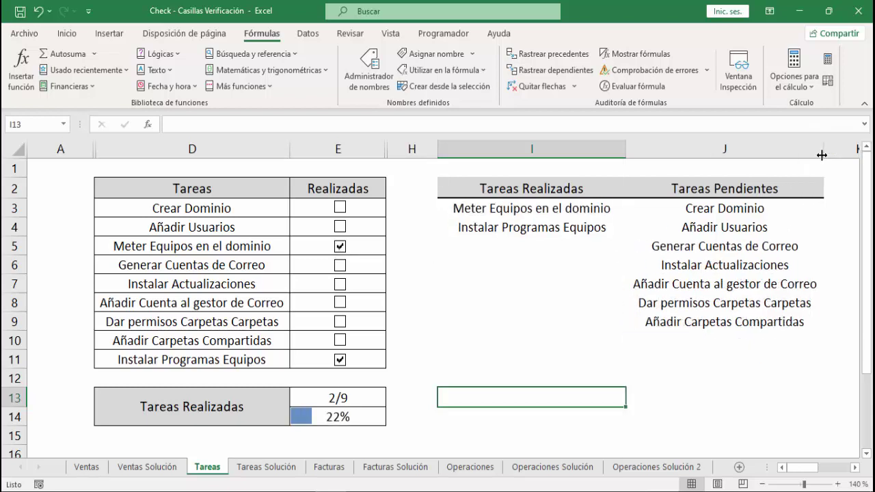
pyautogui.click(340, 305)
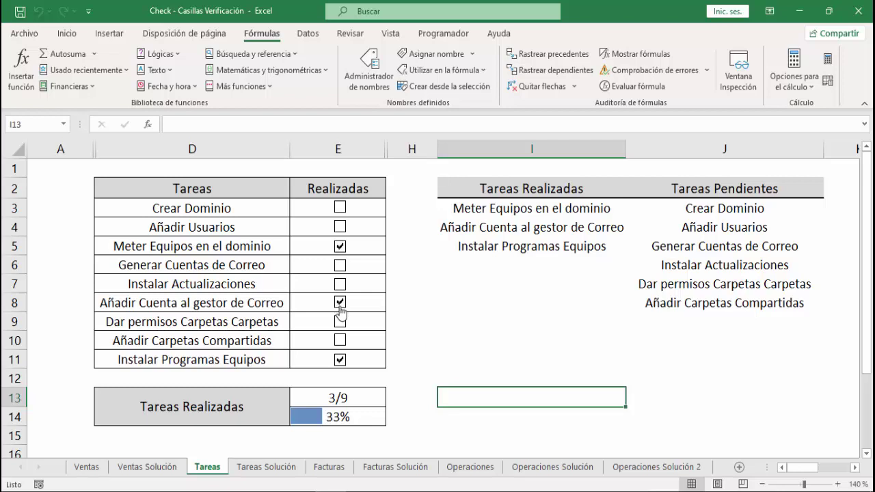
pyautogui.click(340, 340)
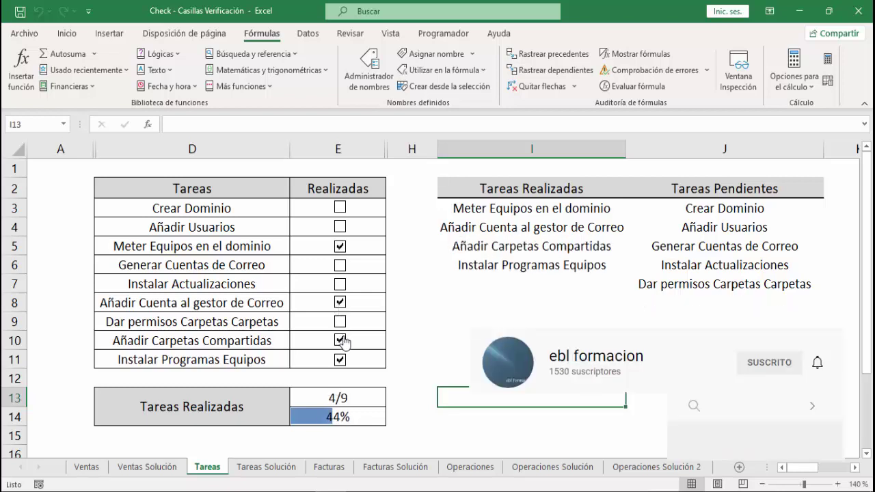